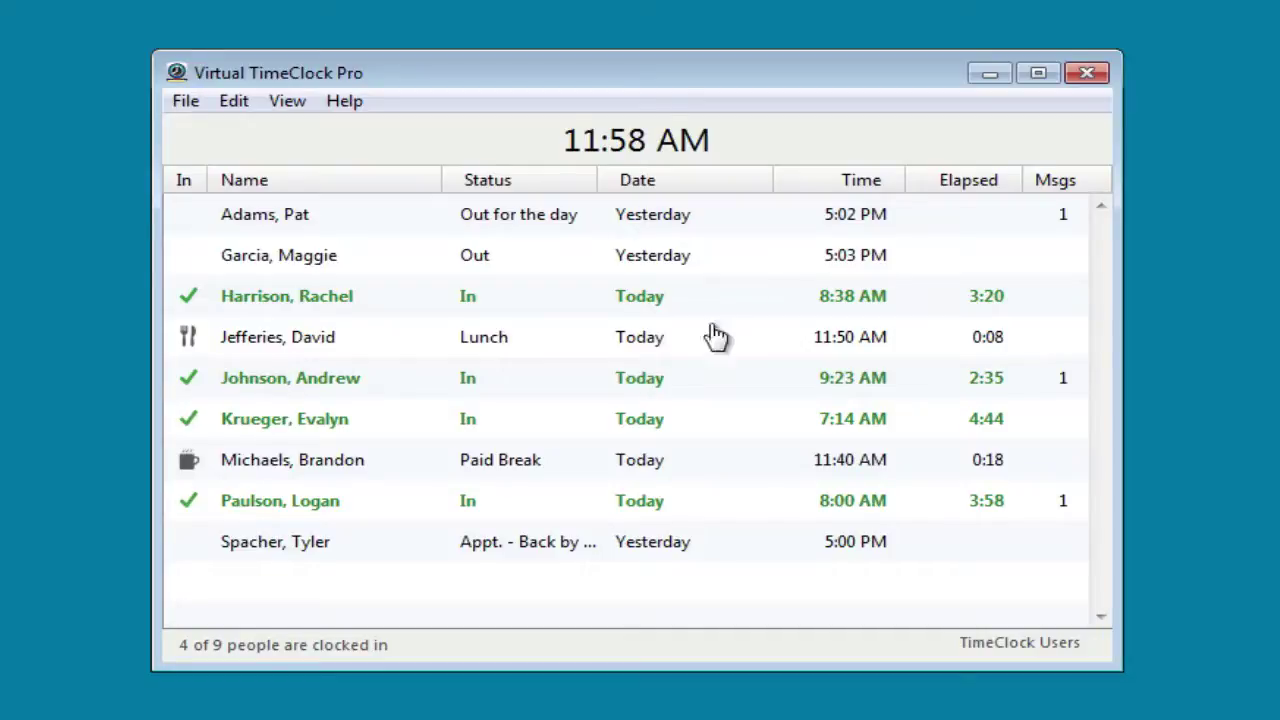
Sign in as the employee out on an appointment and clock them in on Delivery.
{"action": "left_click", "coordinate": [603, 550]}
{"action": "double_click", "coordinate": [603, 550]}
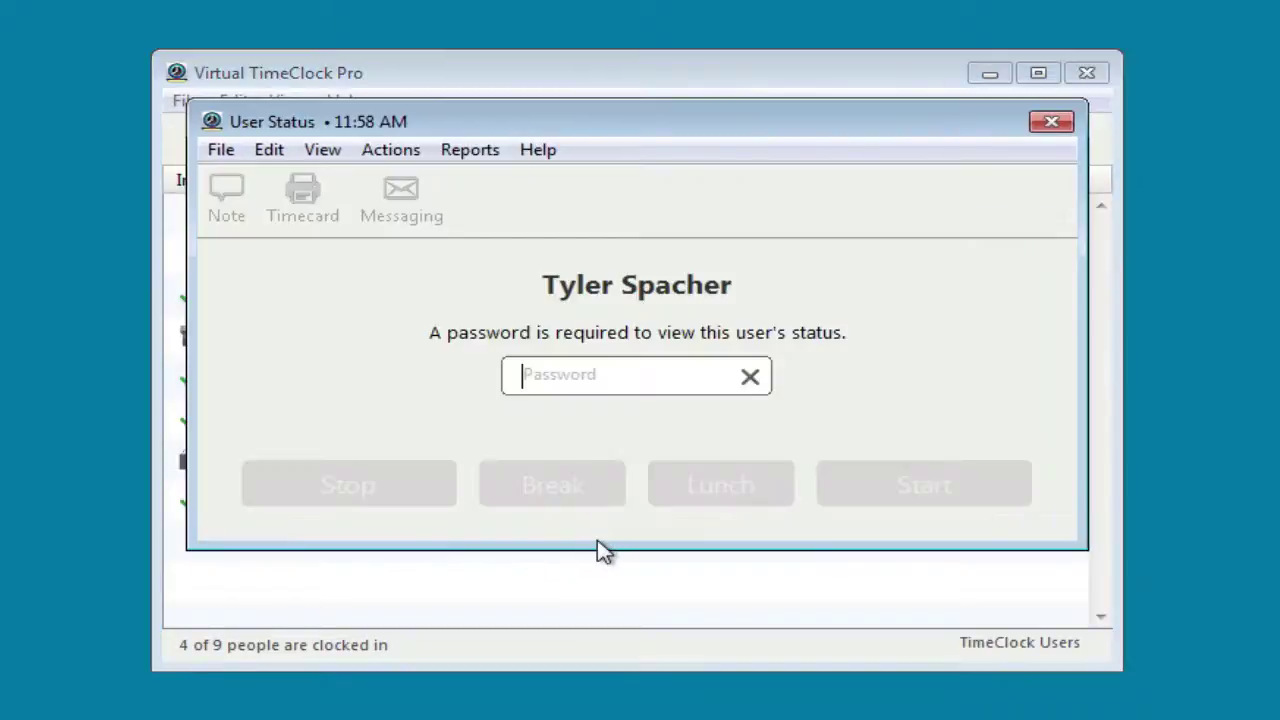
{"action": "type", "text": "*****"}
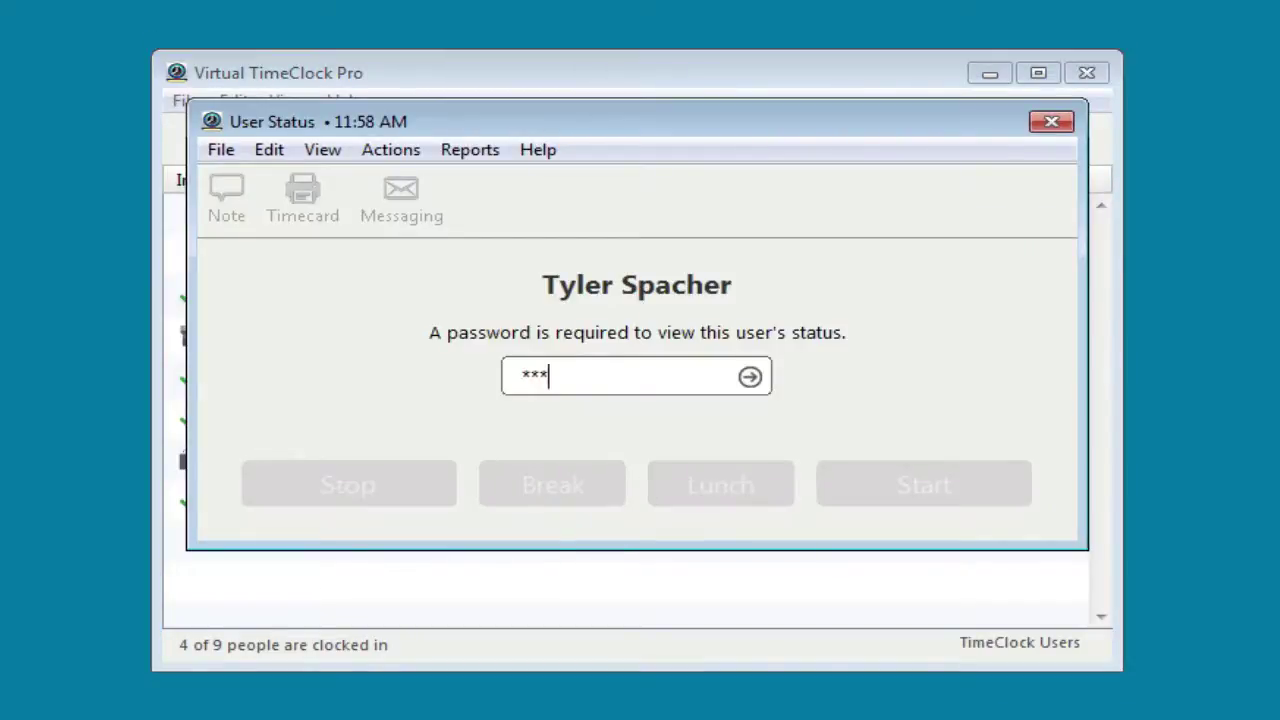
{"action": "key", "text": "Return"}
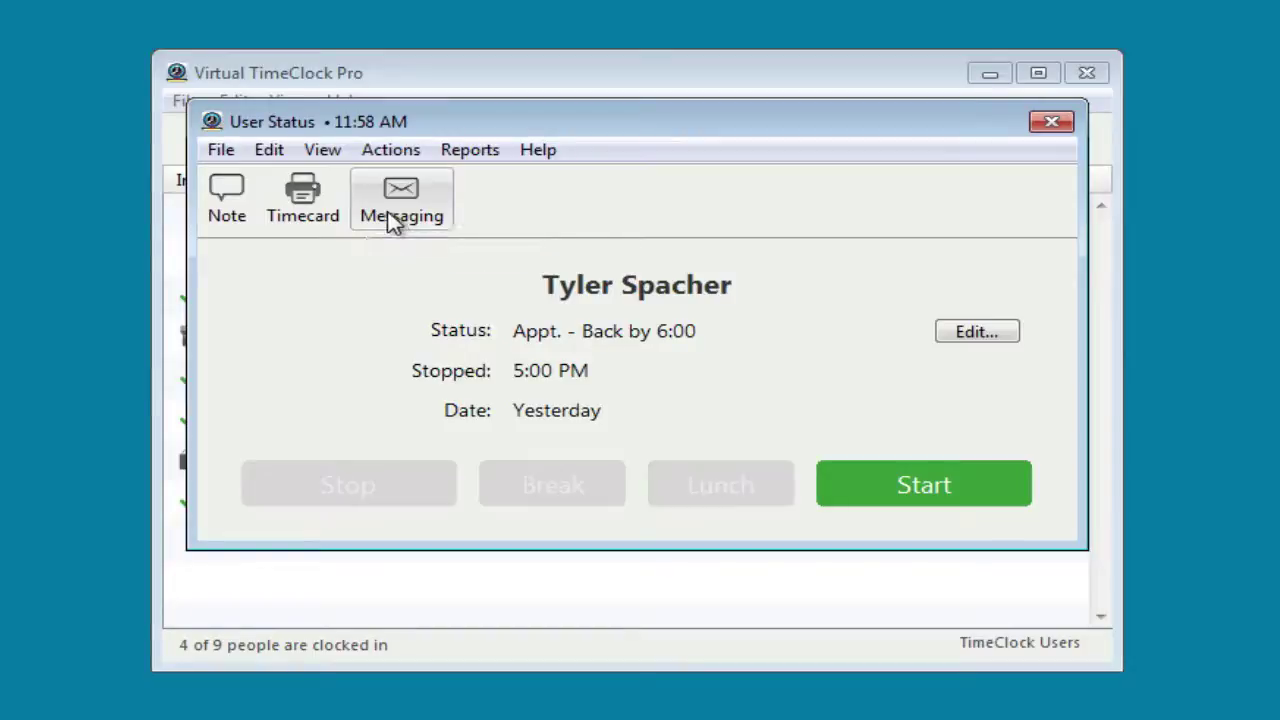
{"action": "left_click", "coordinate": [1009, 488]}
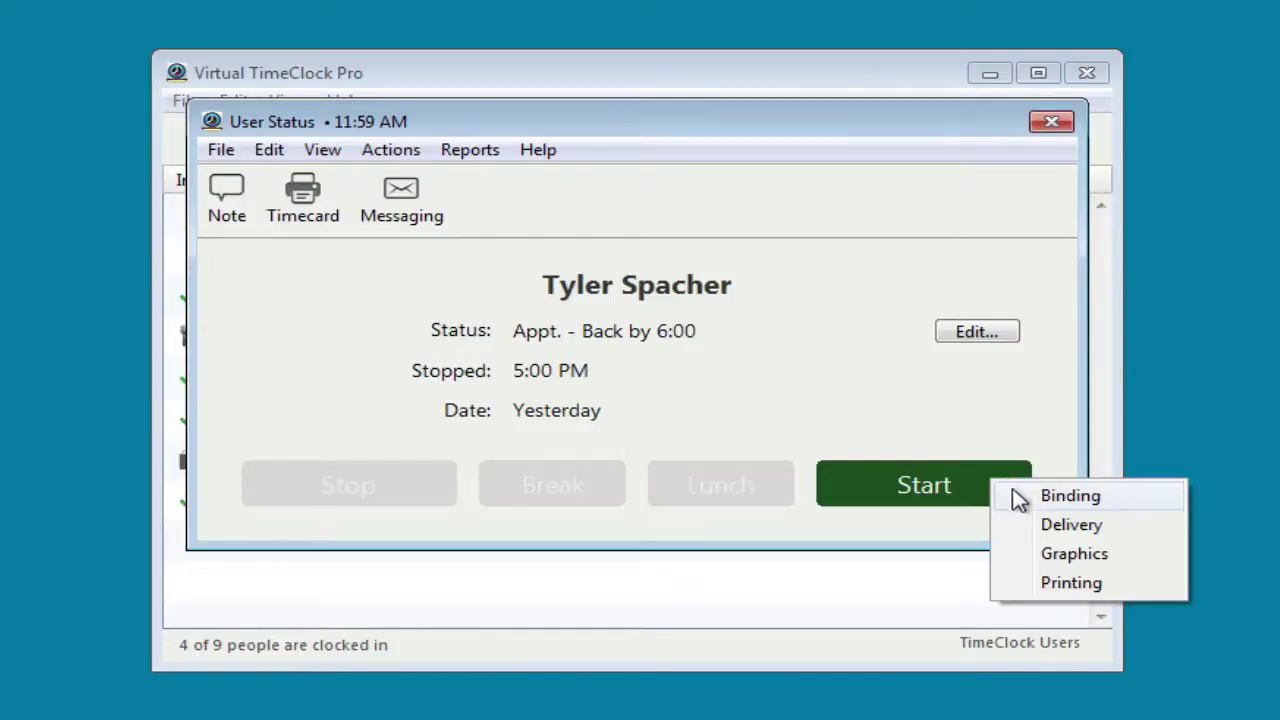
{"action": "left_click", "coordinate": [1052, 529]}
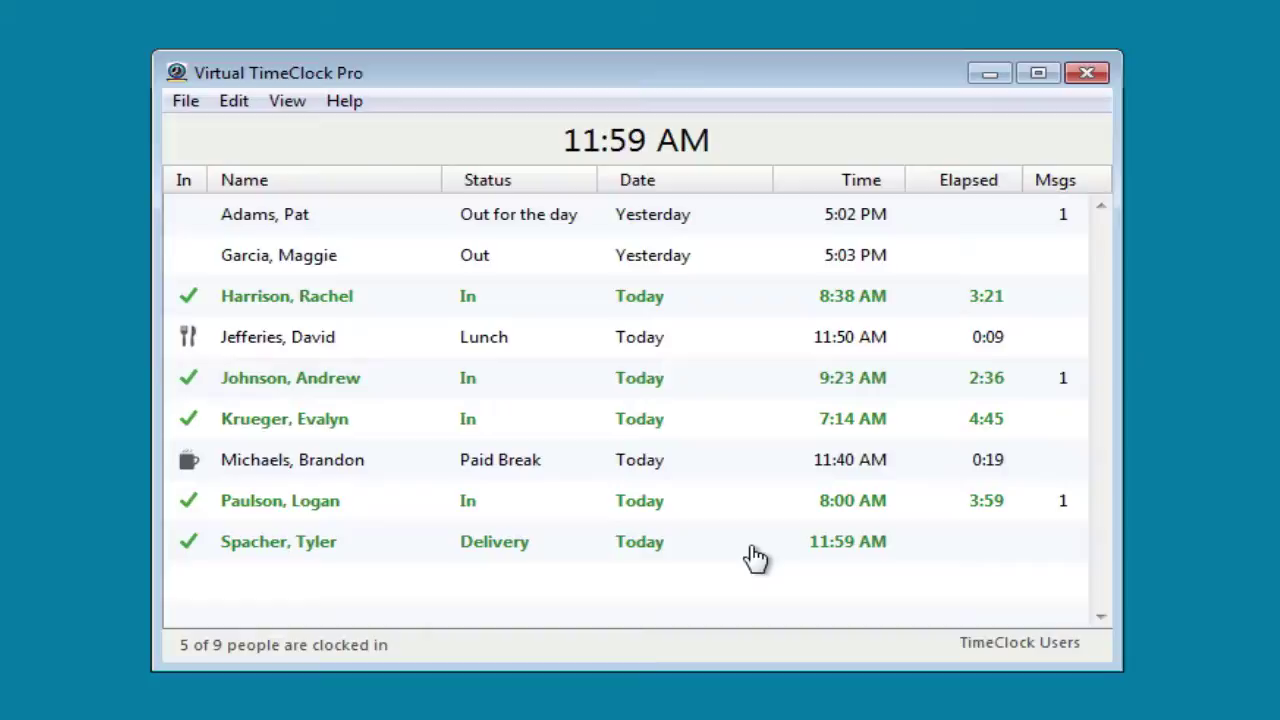
Enter the same employee's password and switch them to Lunch.
{"action": "double_click", "coordinate": [590, 545]}
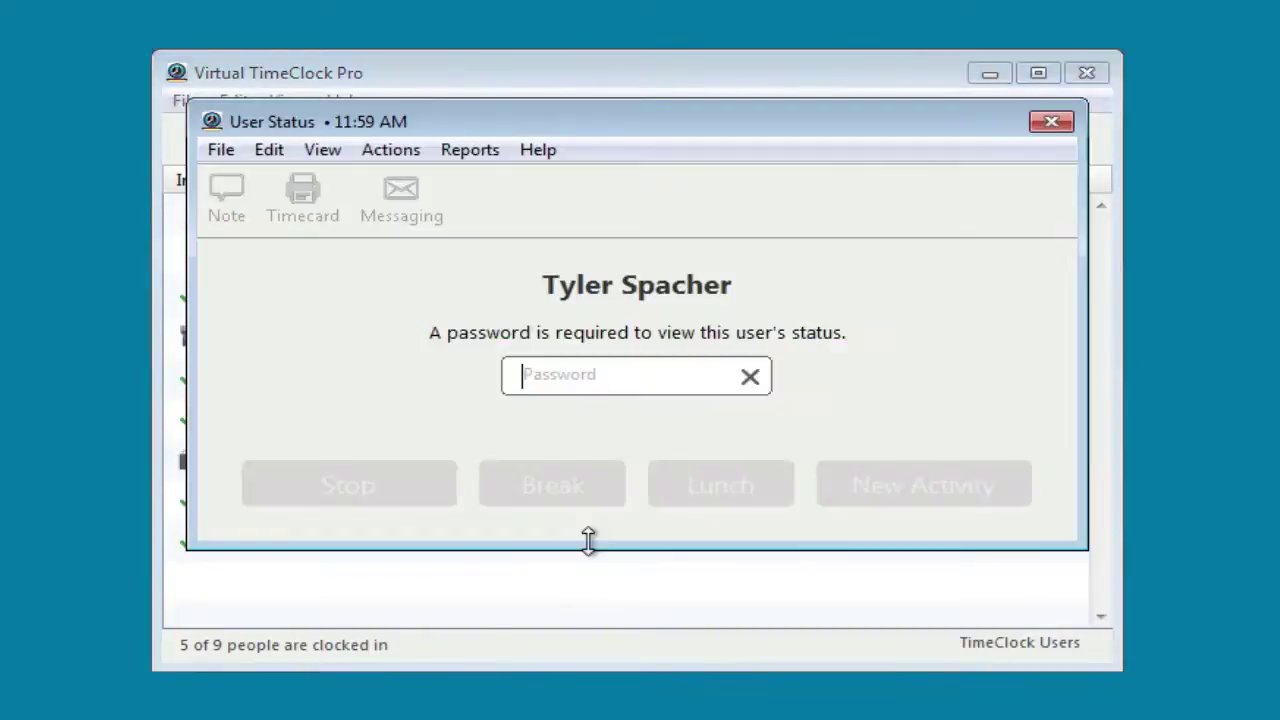
{"action": "type", "text": "*****"}
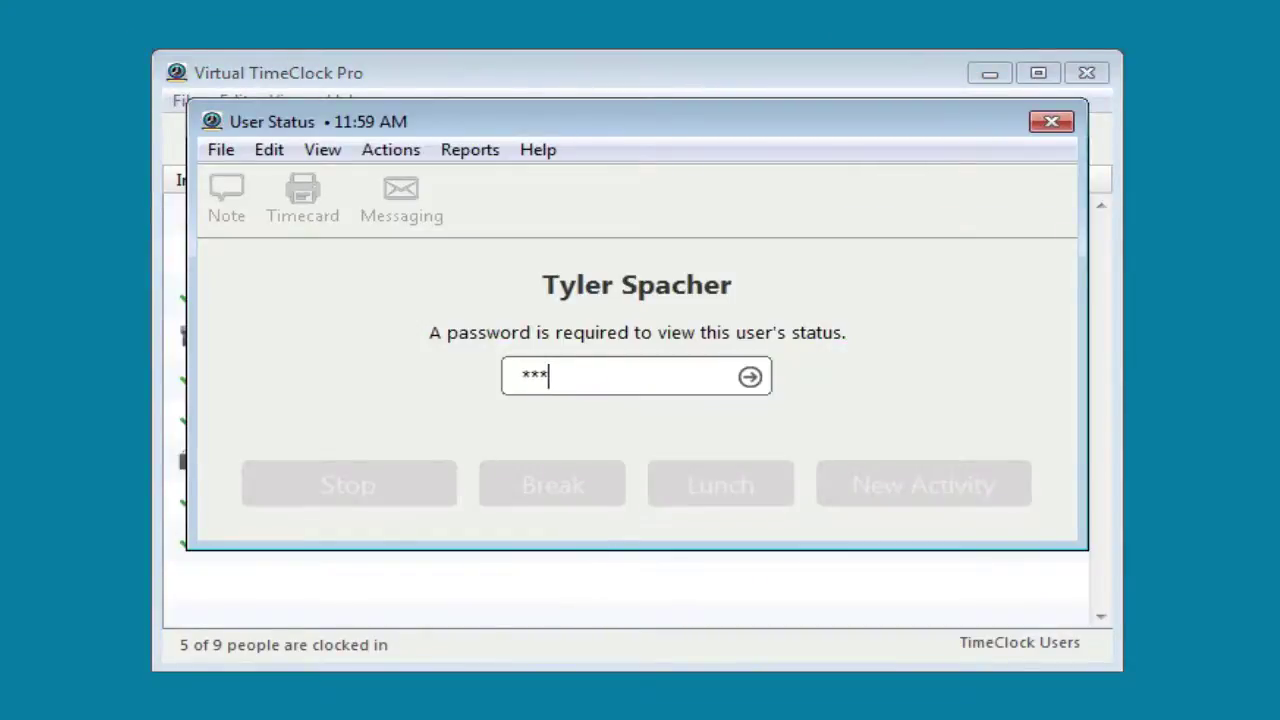
{"action": "key", "text": "Return"}
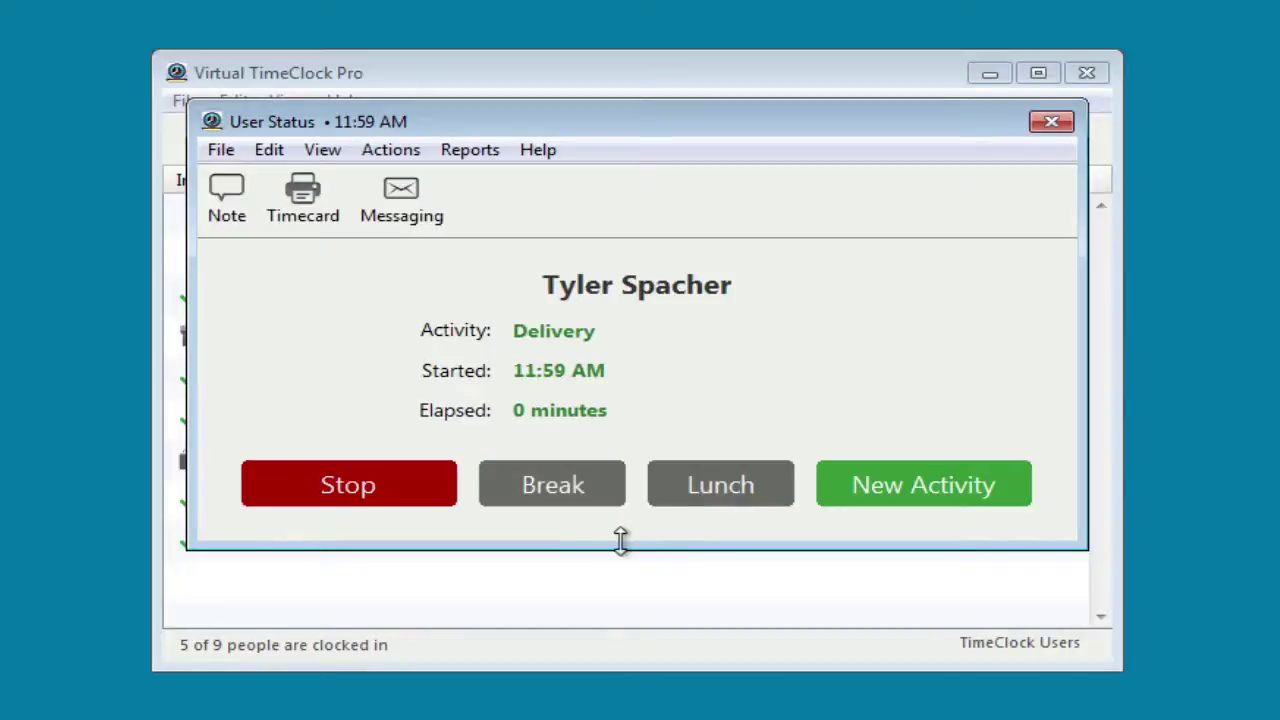
{"action": "left_click", "coordinate": [720, 491]}
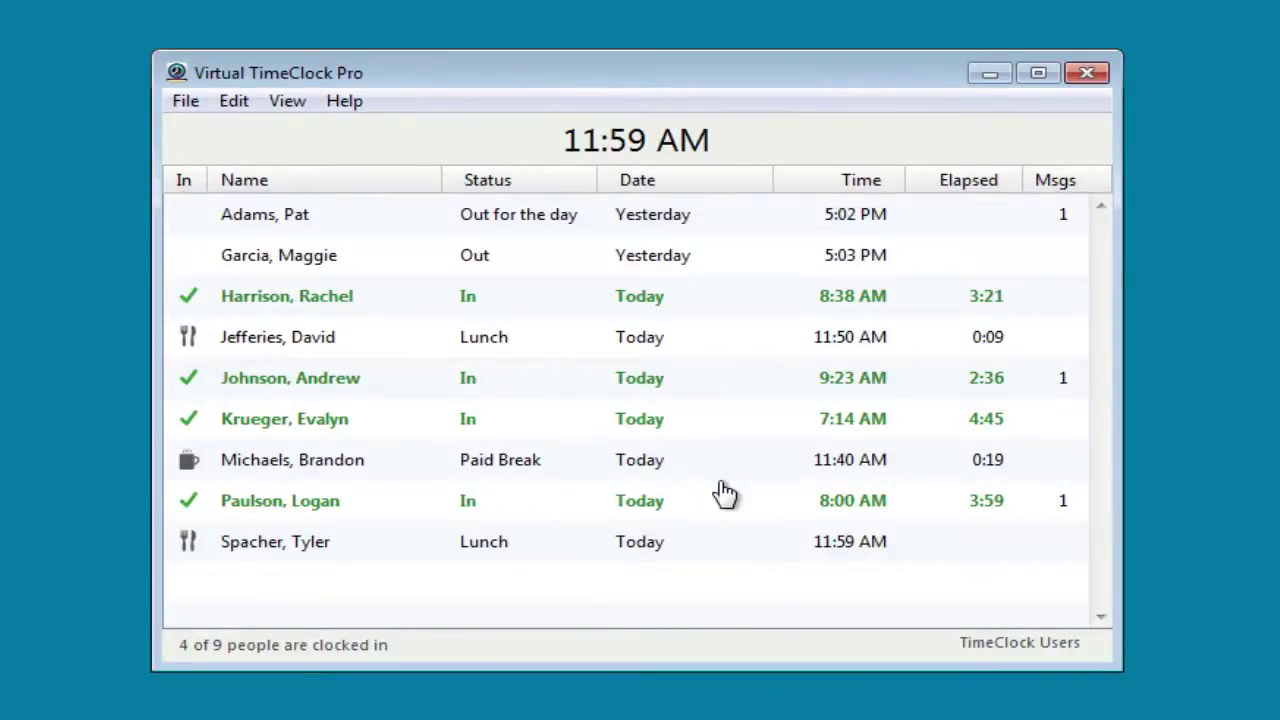
Turn Administration On from the File menu using the administrator password.
{"action": "left_click", "coordinate": [198, 106]}
{"action": "left_click", "coordinate": [277, 176]}
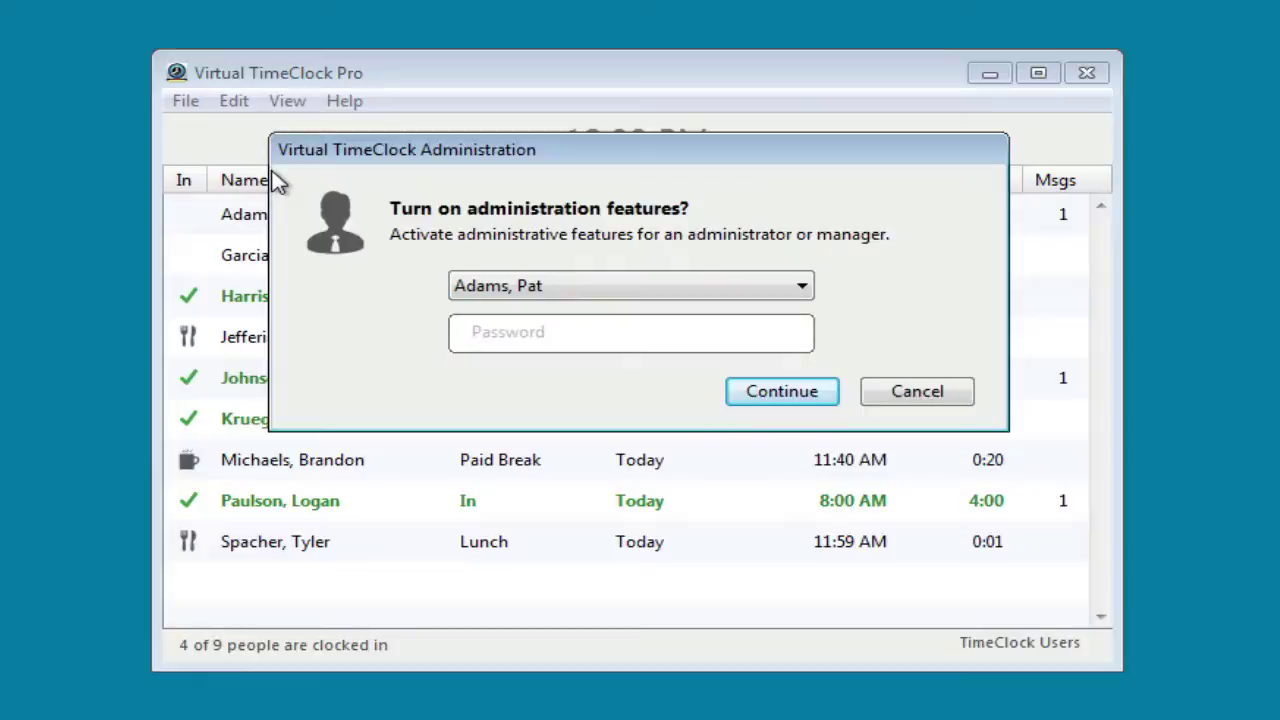
{"action": "type", "text": "***"}
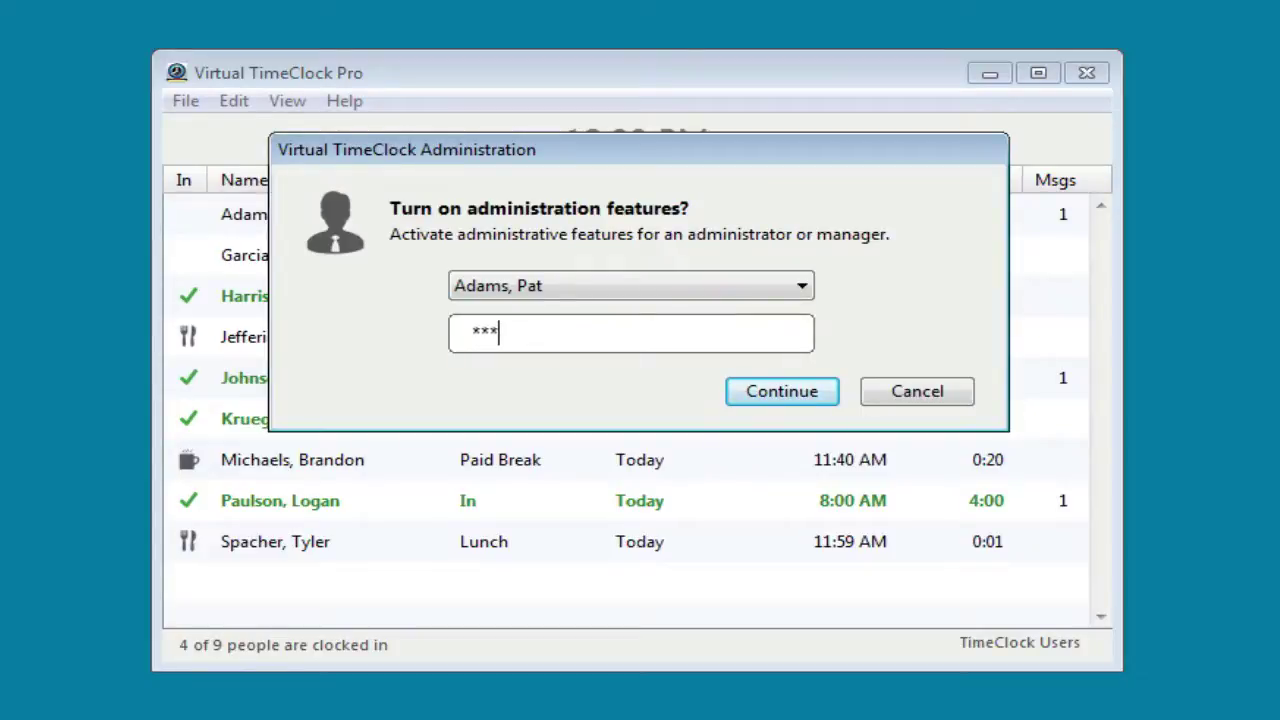
{"action": "key", "text": "Return"}
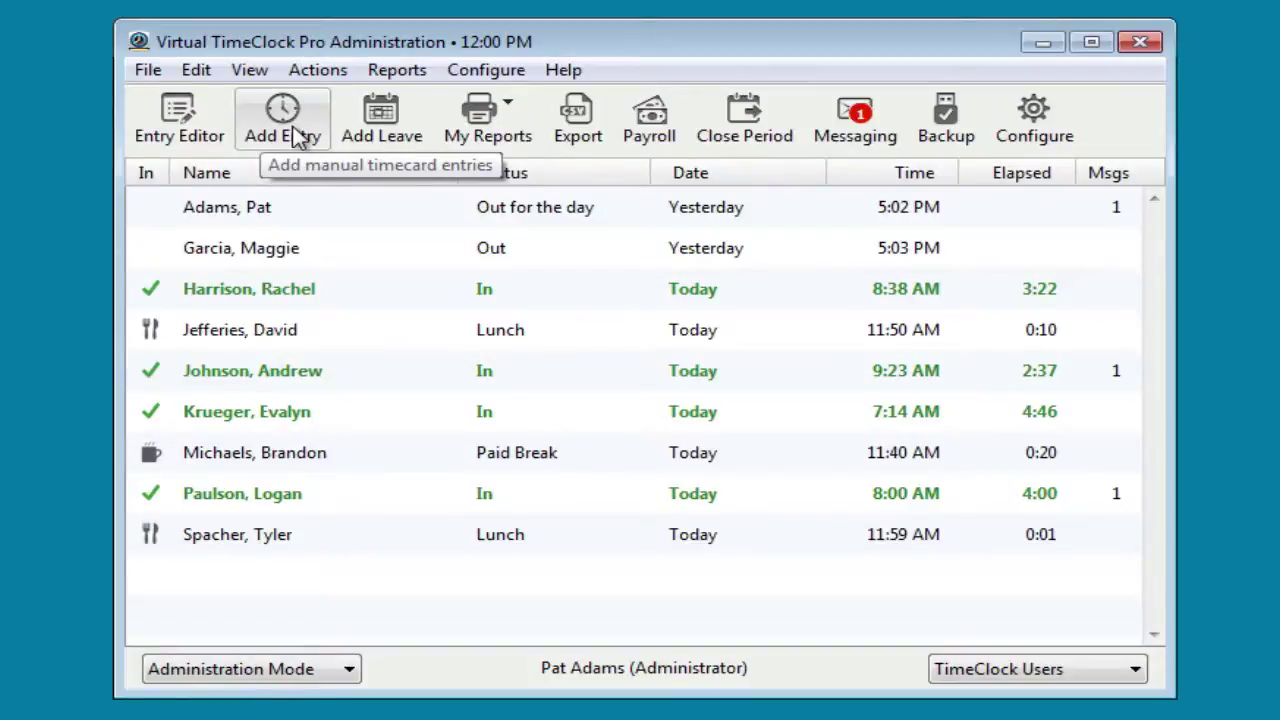
Add an 8-hour Sick Leave entry dated 3/7/2014 for the employee on paid break.
{"action": "left_click", "coordinate": [375, 135]}
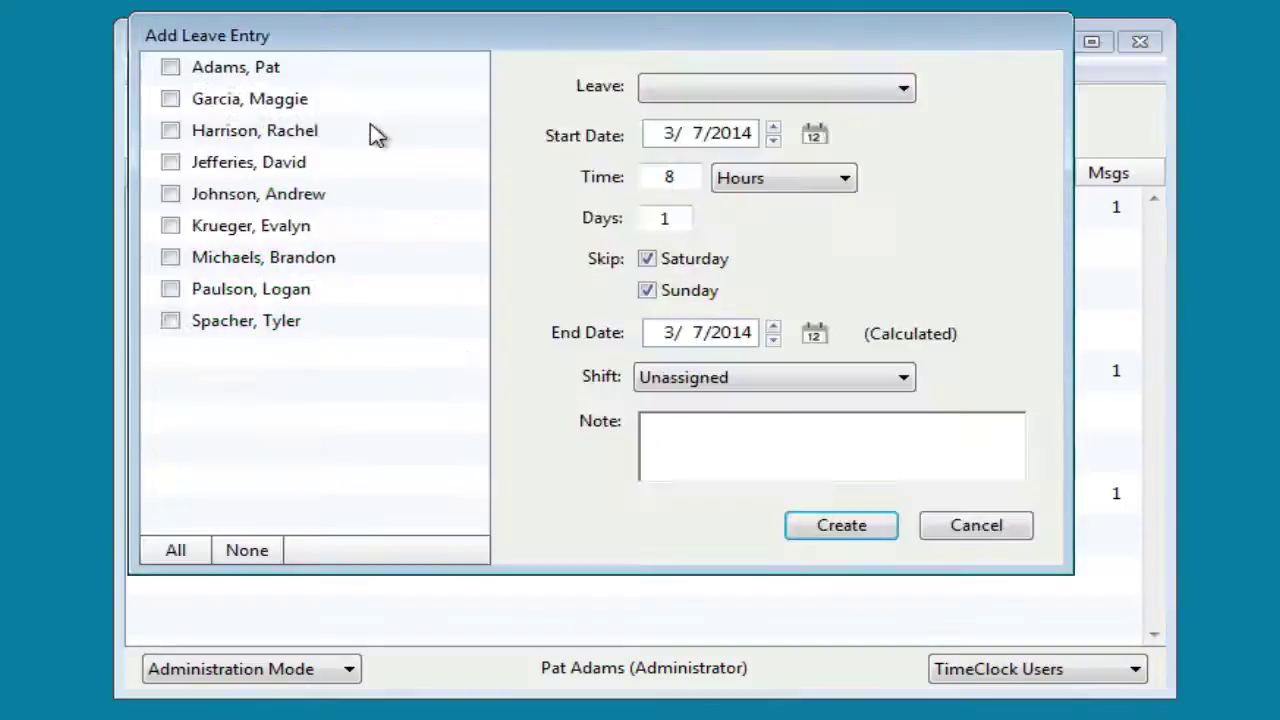
{"action": "left_click", "coordinate": [205, 263]}
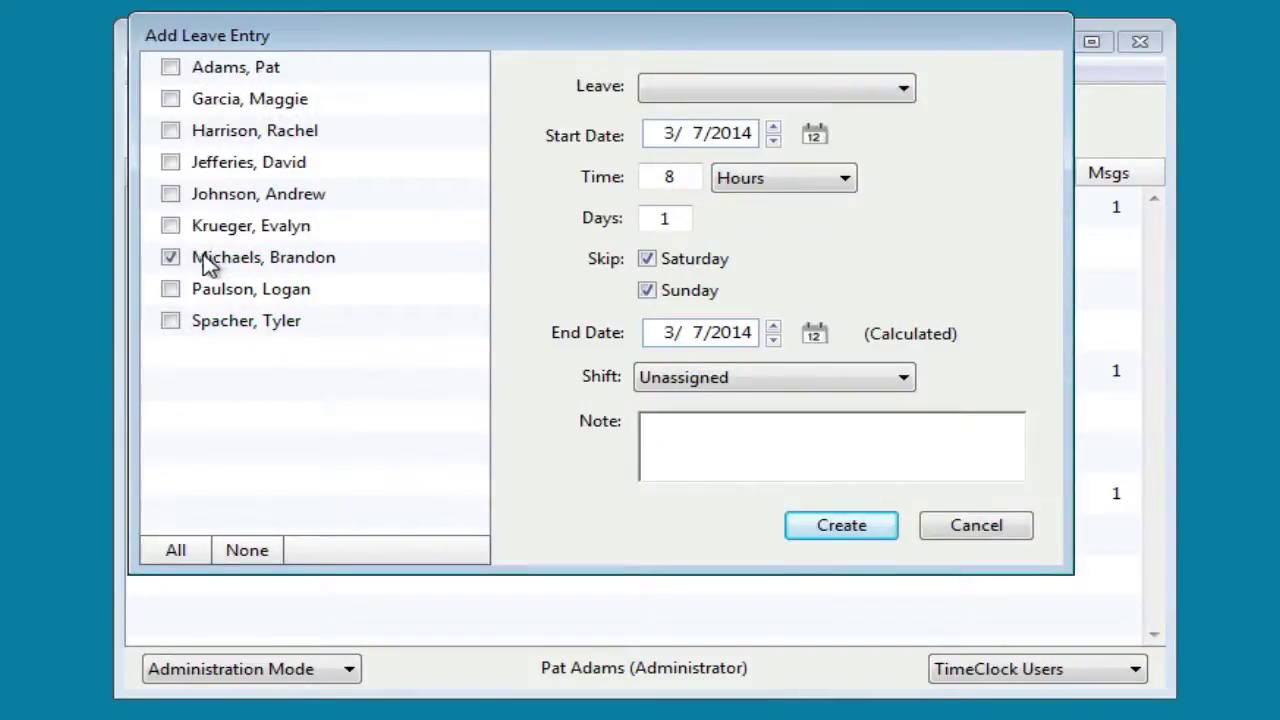
{"action": "left_click", "coordinate": [680, 92]}
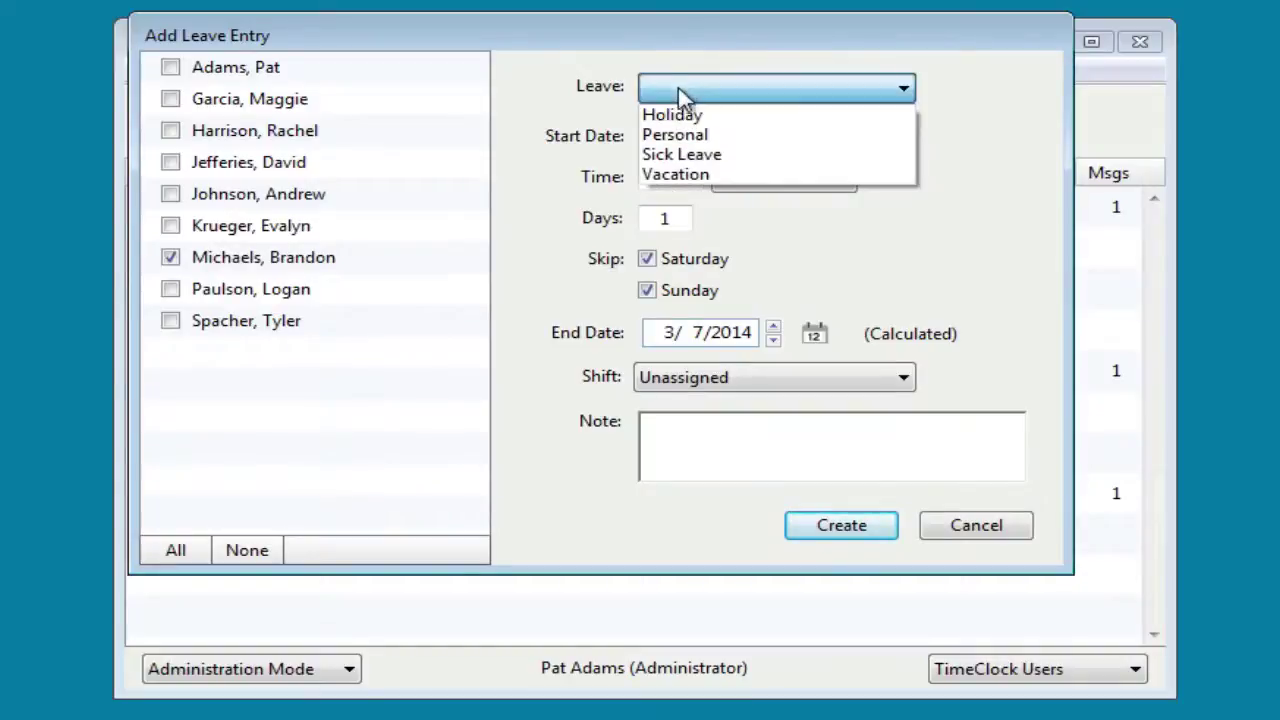
{"action": "left_click", "coordinate": [686, 155]}
{"action": "left_click", "coordinate": [871, 526]}
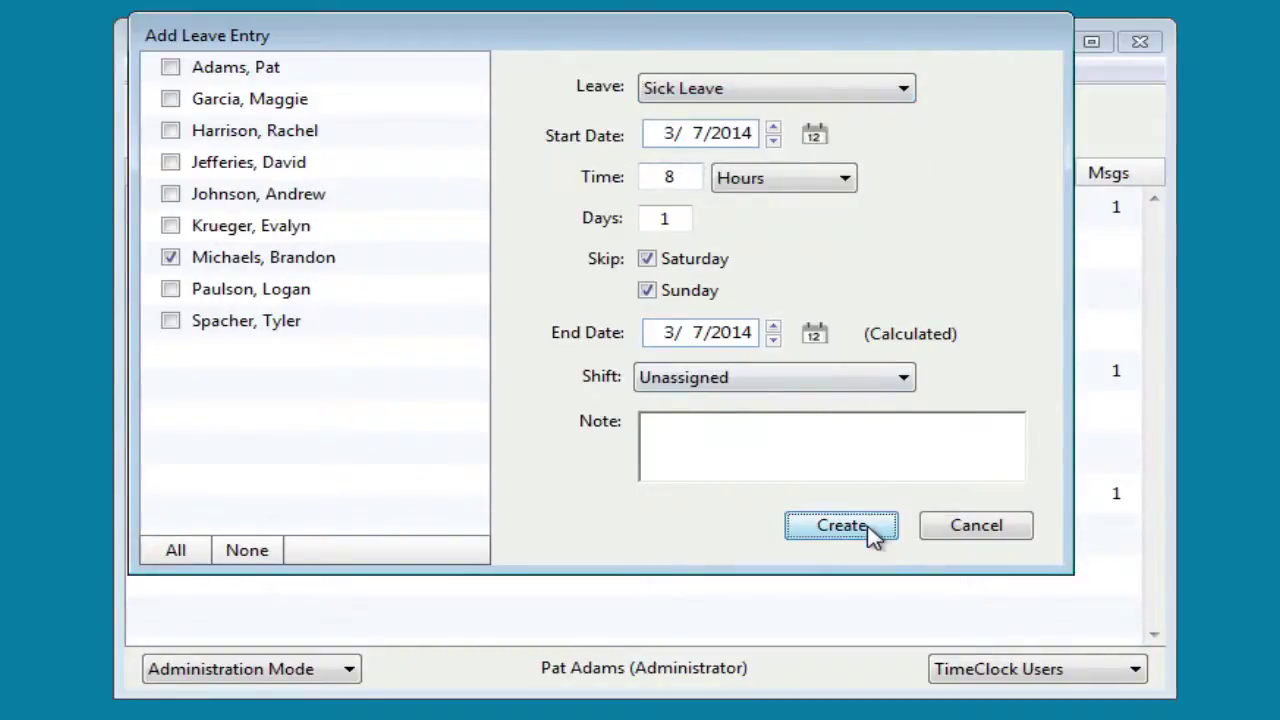
{"action": "left_click", "coordinate": [899, 428]}
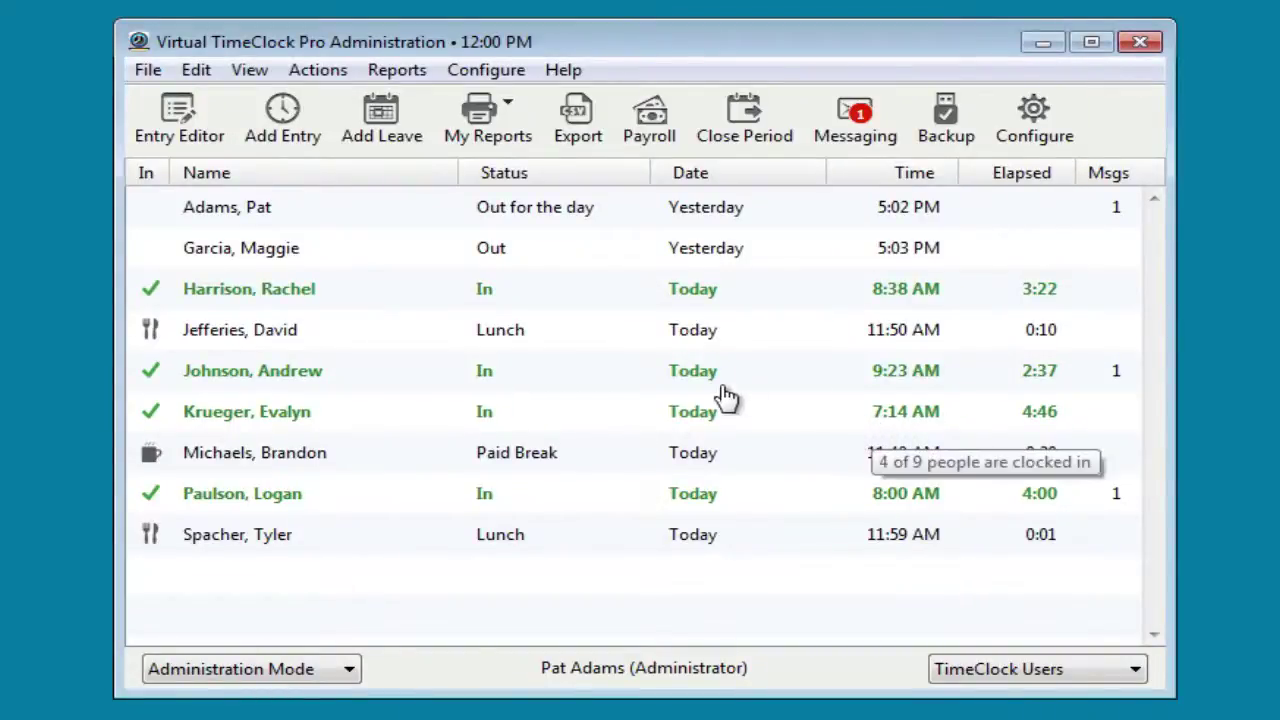
Build the Timecard Detail report for 1/13/2014–1/19/2014 from My Reports.
{"action": "left_click", "coordinate": [485, 120]}
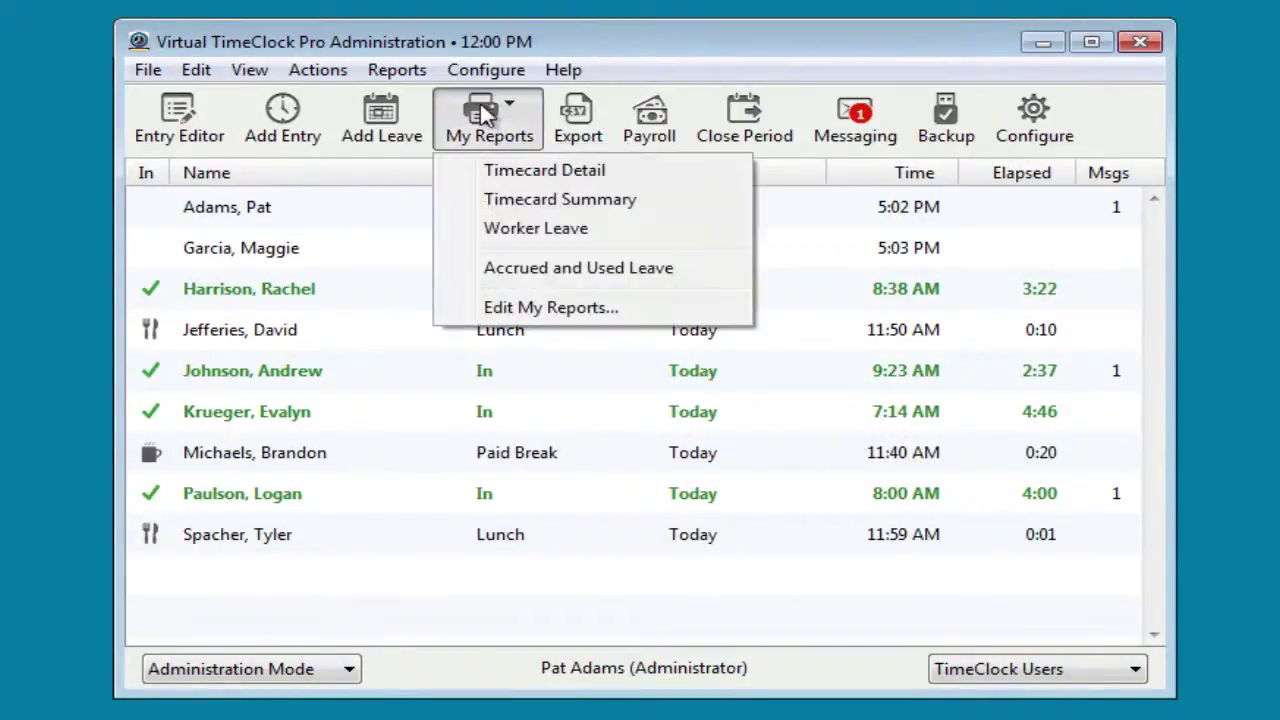
{"action": "left_click", "coordinate": [500, 172]}
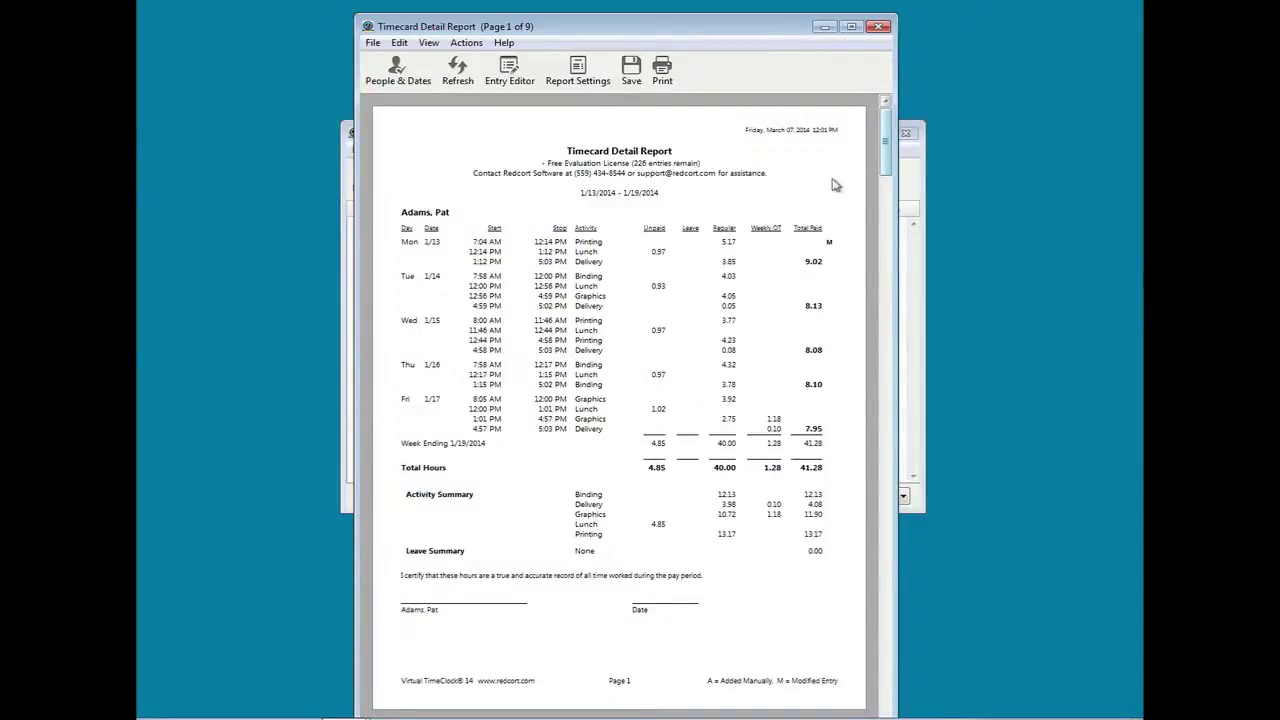
{"action": "mouse_move", "coordinate": [886, 155]}
{"action": "left_mouse_down"}
{"action": "mouse_move", "coordinate": [886, 294]}
{"action": "mouse_move", "coordinate": [884, 143]}
{"action": "left_mouse_up"}
Change the first 1/13/2014 Printing entry's start to 8:04 AM, then close the report.
{"action": "left_click", "coordinate": [507, 76]}
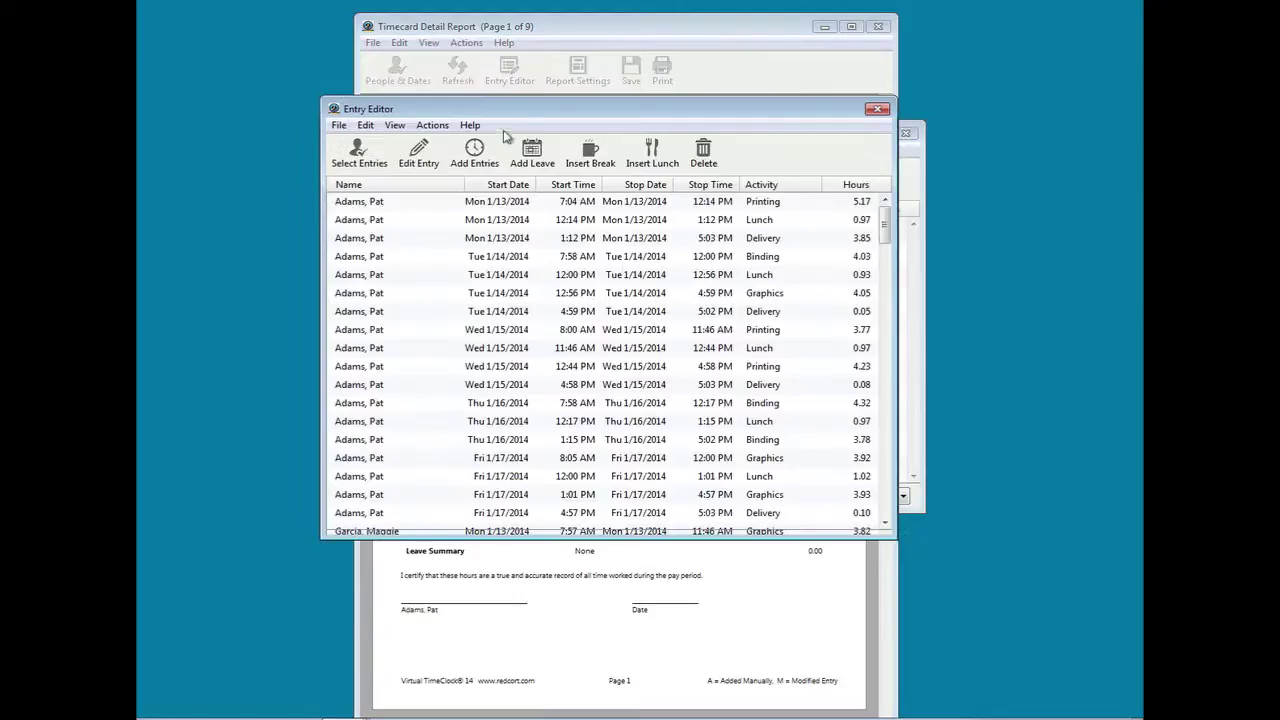
{"action": "double_click", "coordinate": [505, 203]}
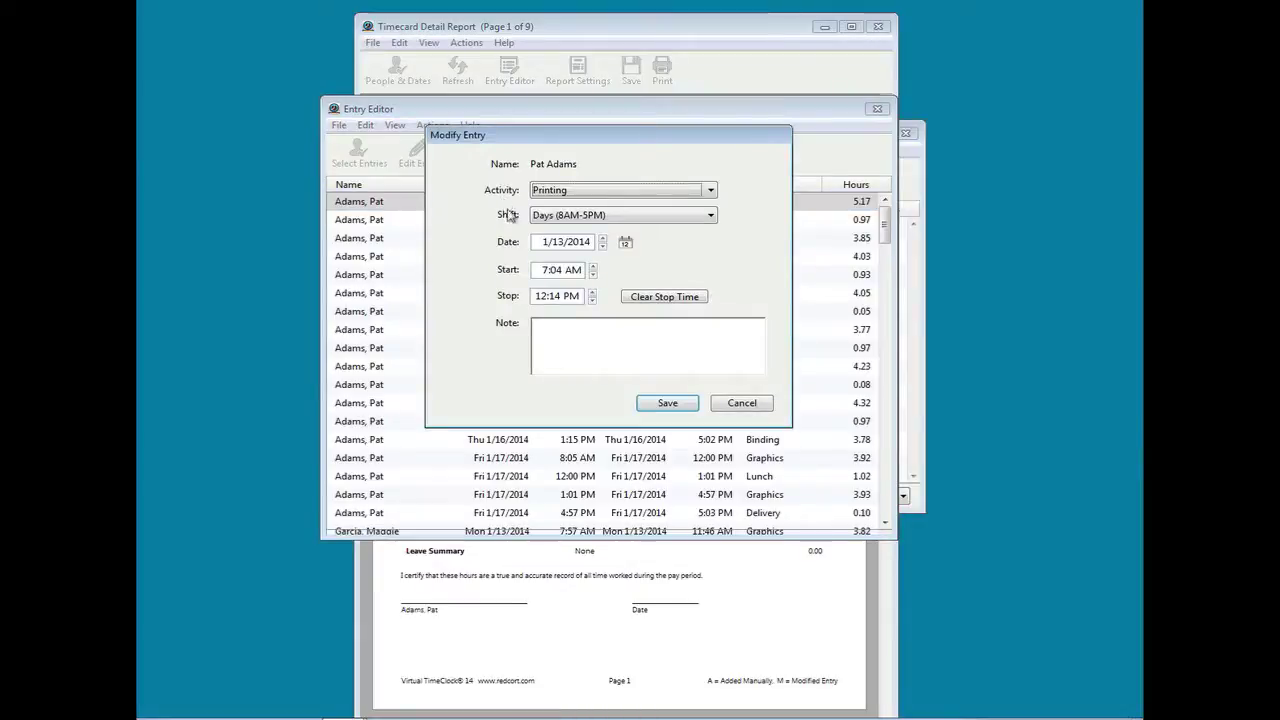
{"action": "left_click", "coordinate": [541, 272]}
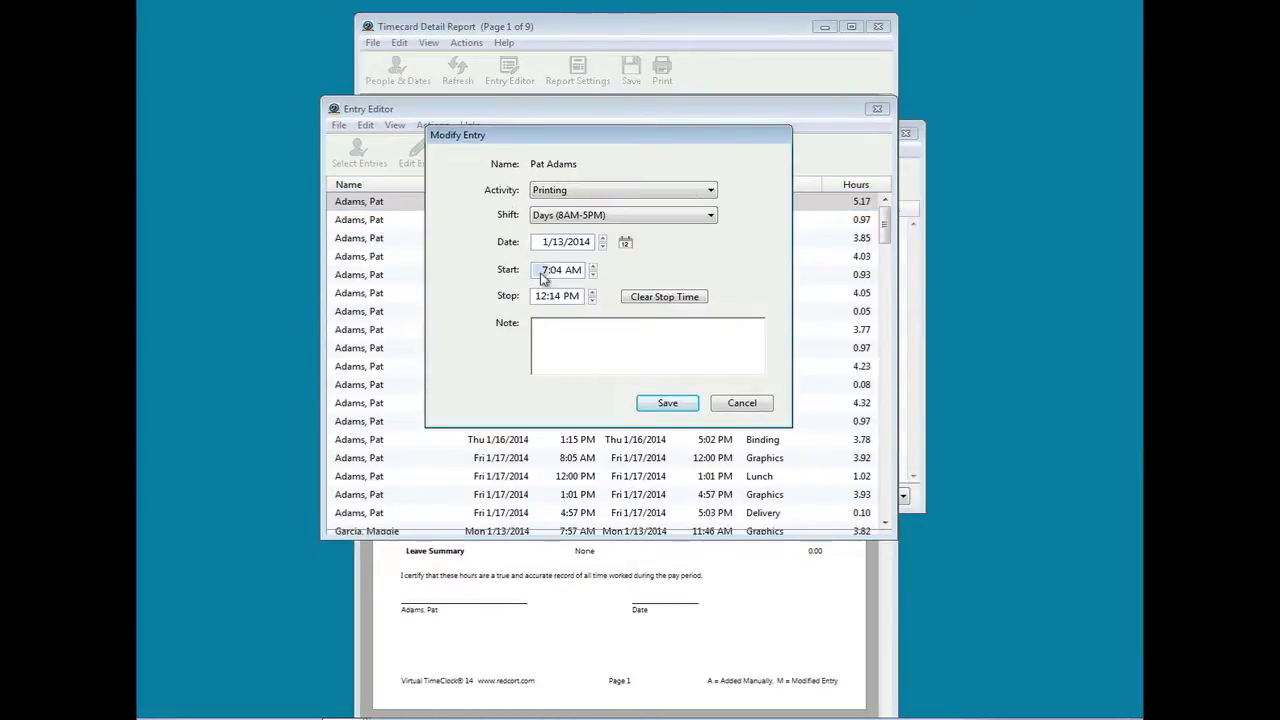
{"action": "left_click", "coordinate": [665, 403]}
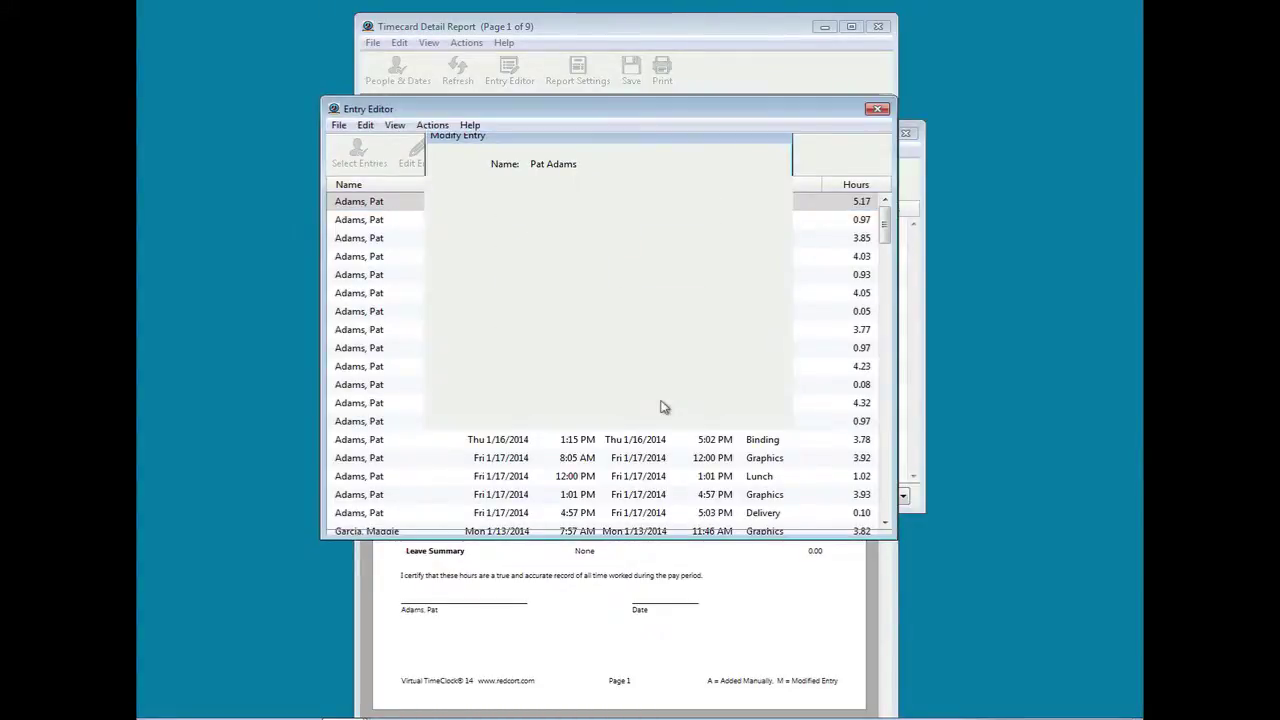
{"action": "left_click", "coordinate": [876, 110]}
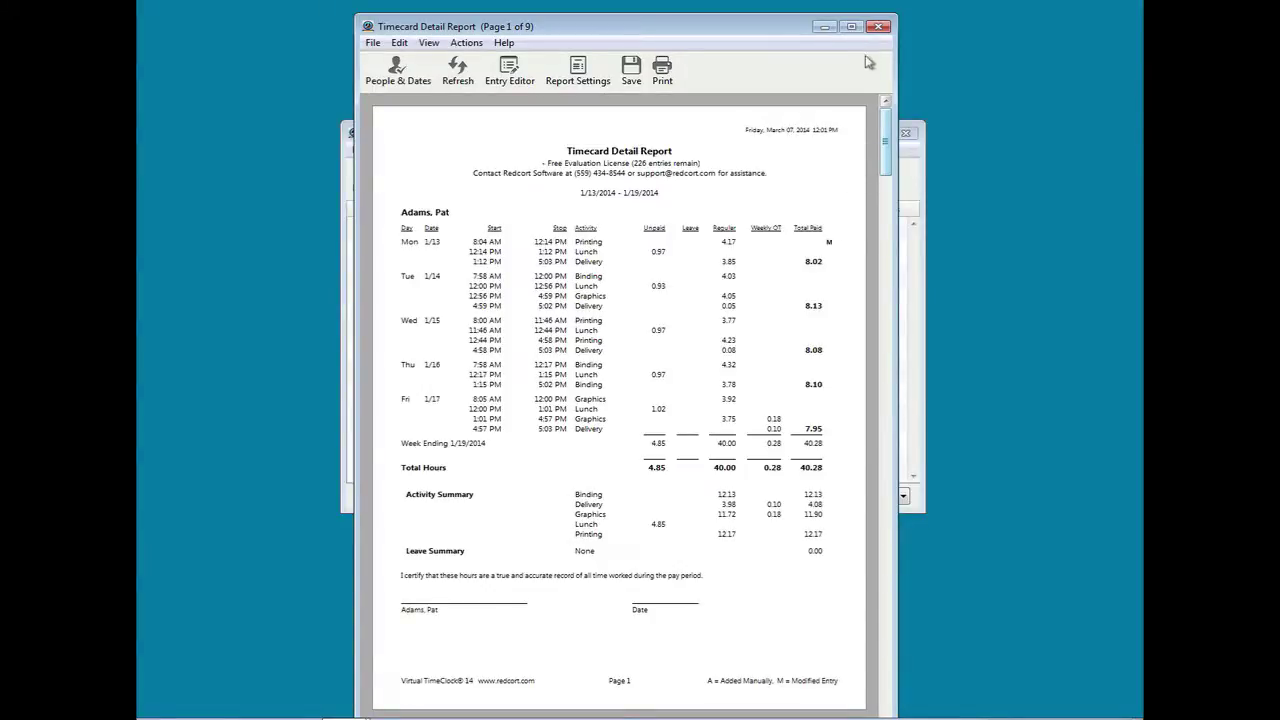
{"action": "left_click", "coordinate": [876, 27]}
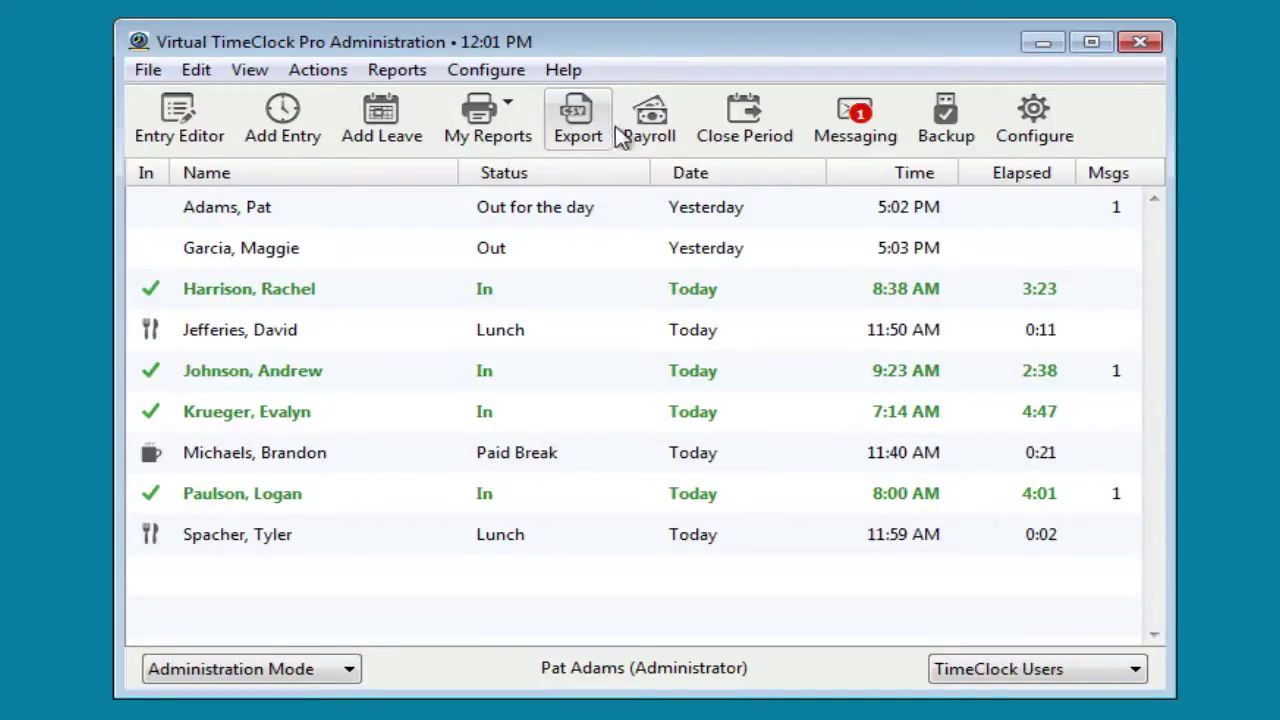
{"action": "left_click", "coordinate": [652, 125]}
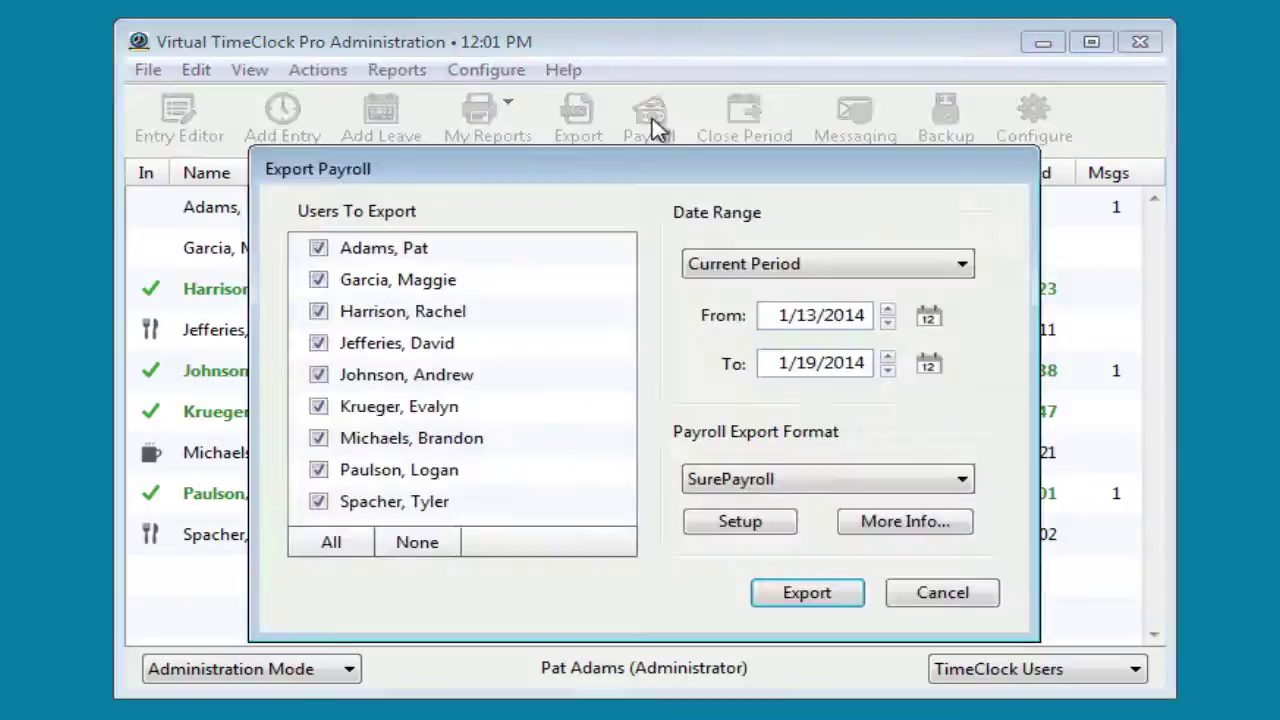
{"action": "left_click", "coordinate": [820, 482]}
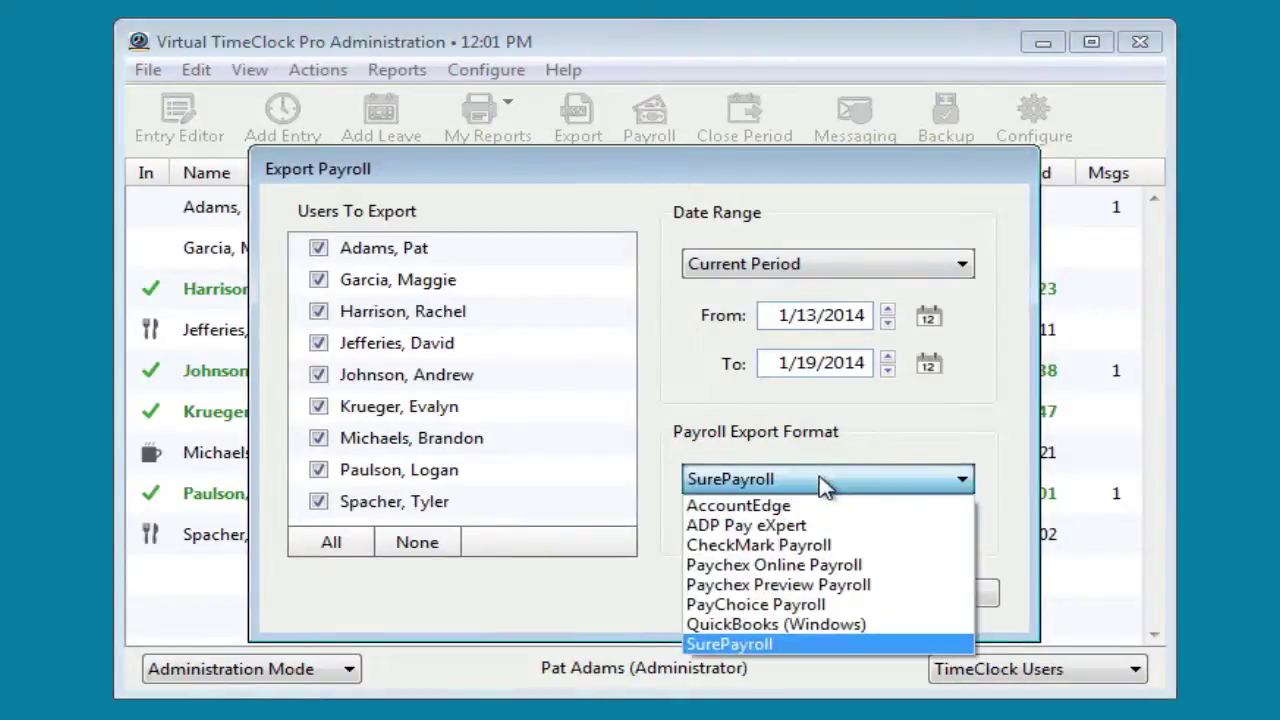
{"action": "left_click", "coordinate": [822, 483]}
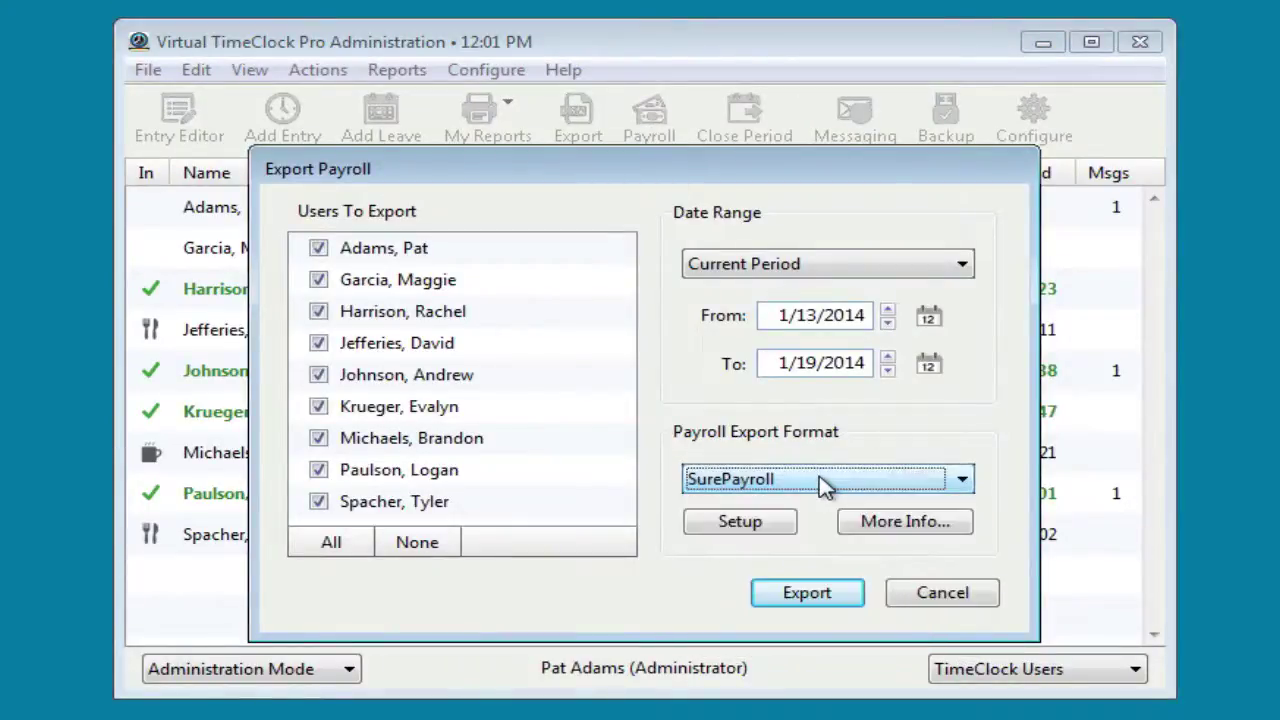
{"action": "left_click", "coordinate": [925, 595]}
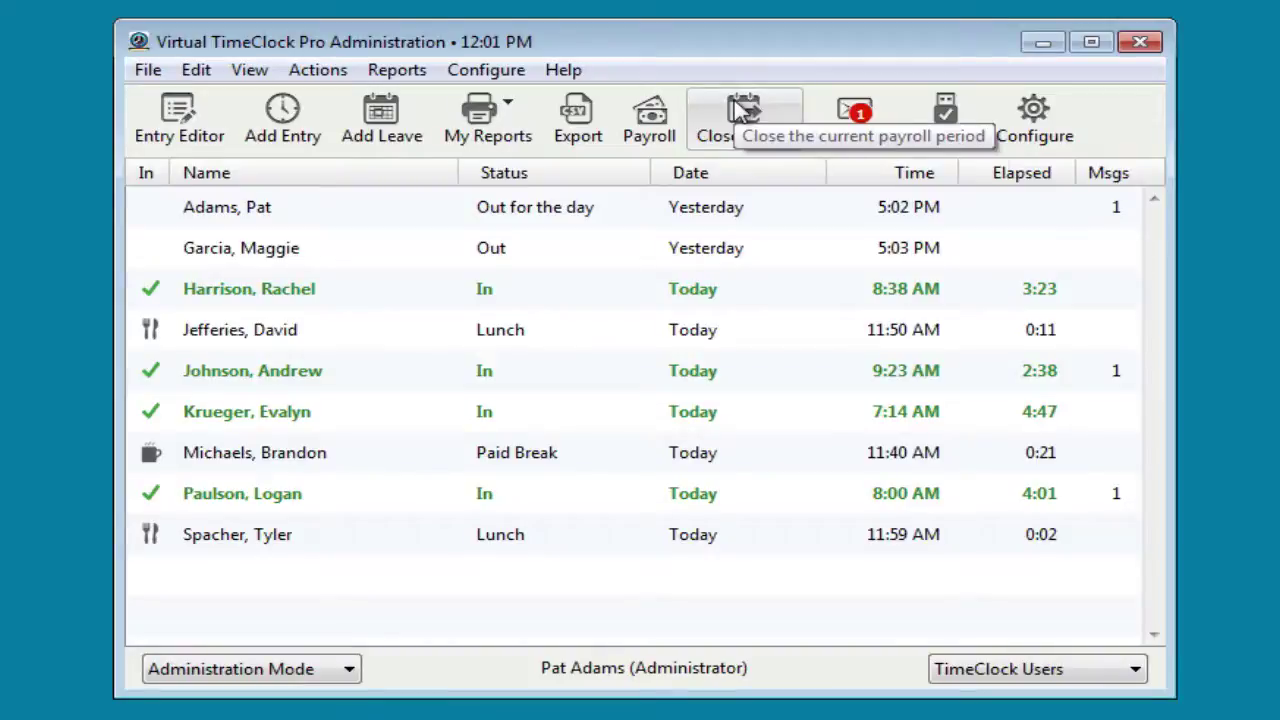
{"action": "left_click", "coordinate": [848, 125]}
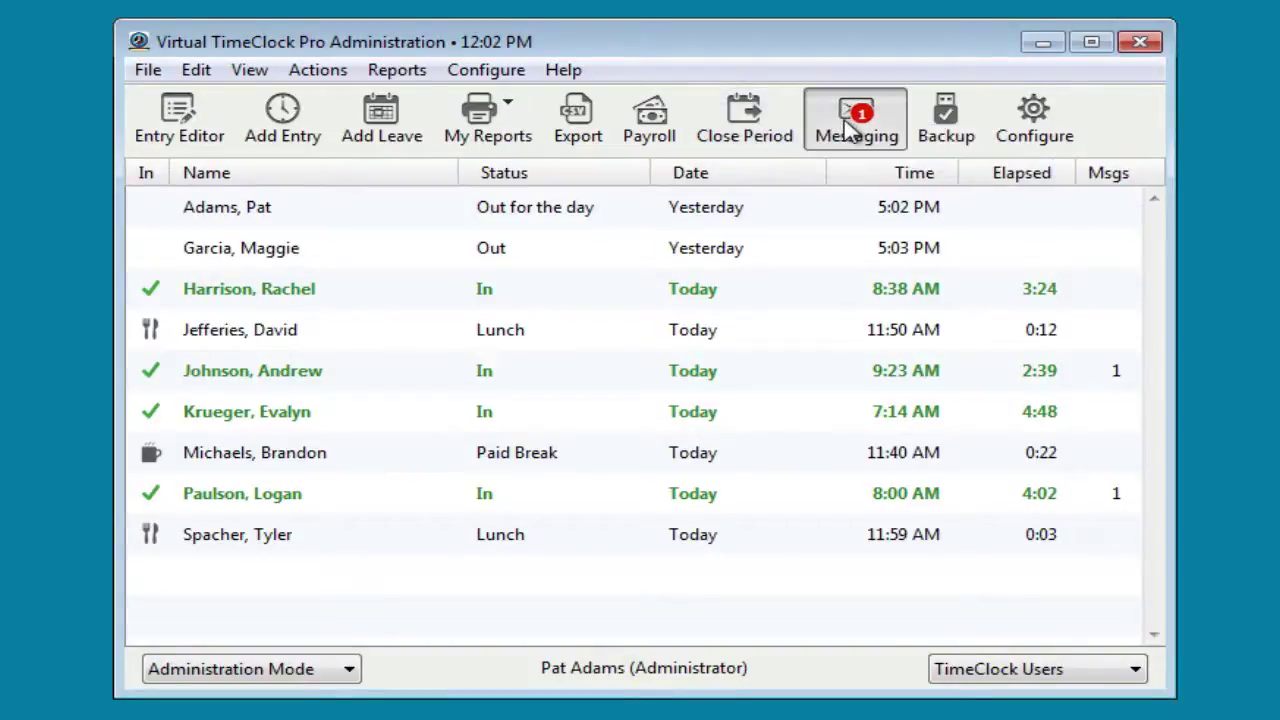
{"action": "double_click", "coordinate": [670, 205]}
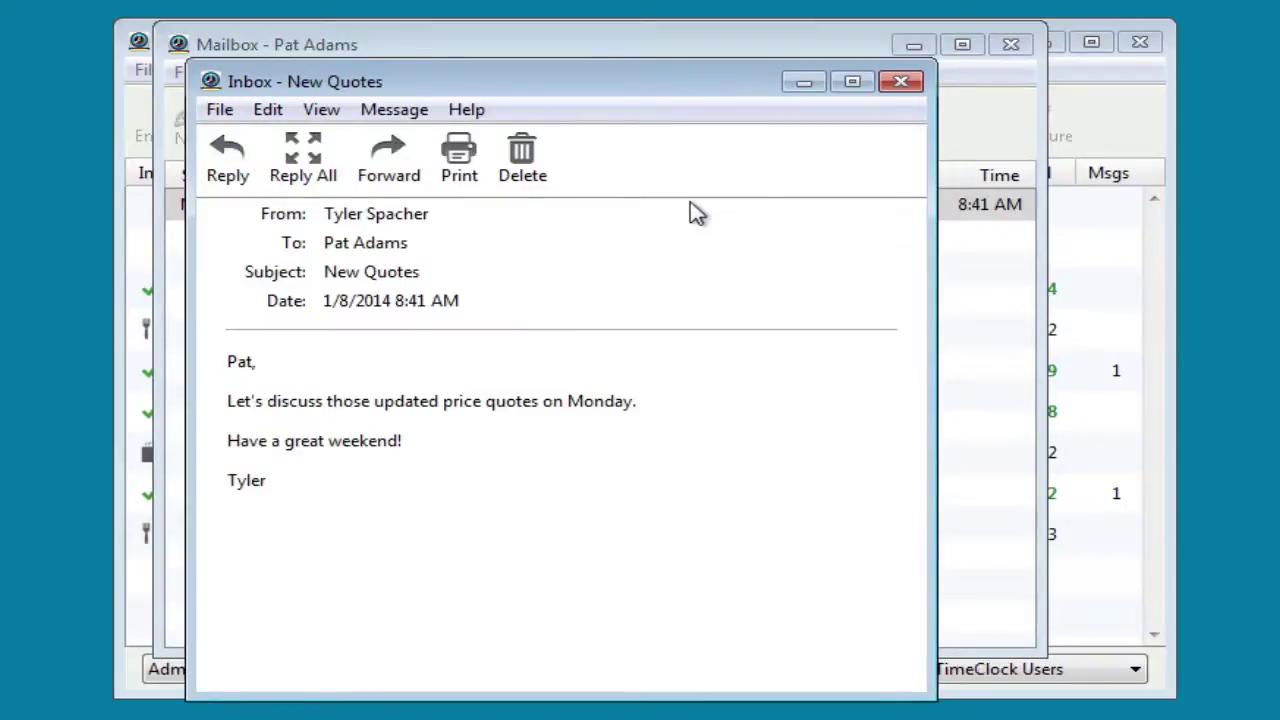
{"action": "left_click", "coordinate": [903, 83]}
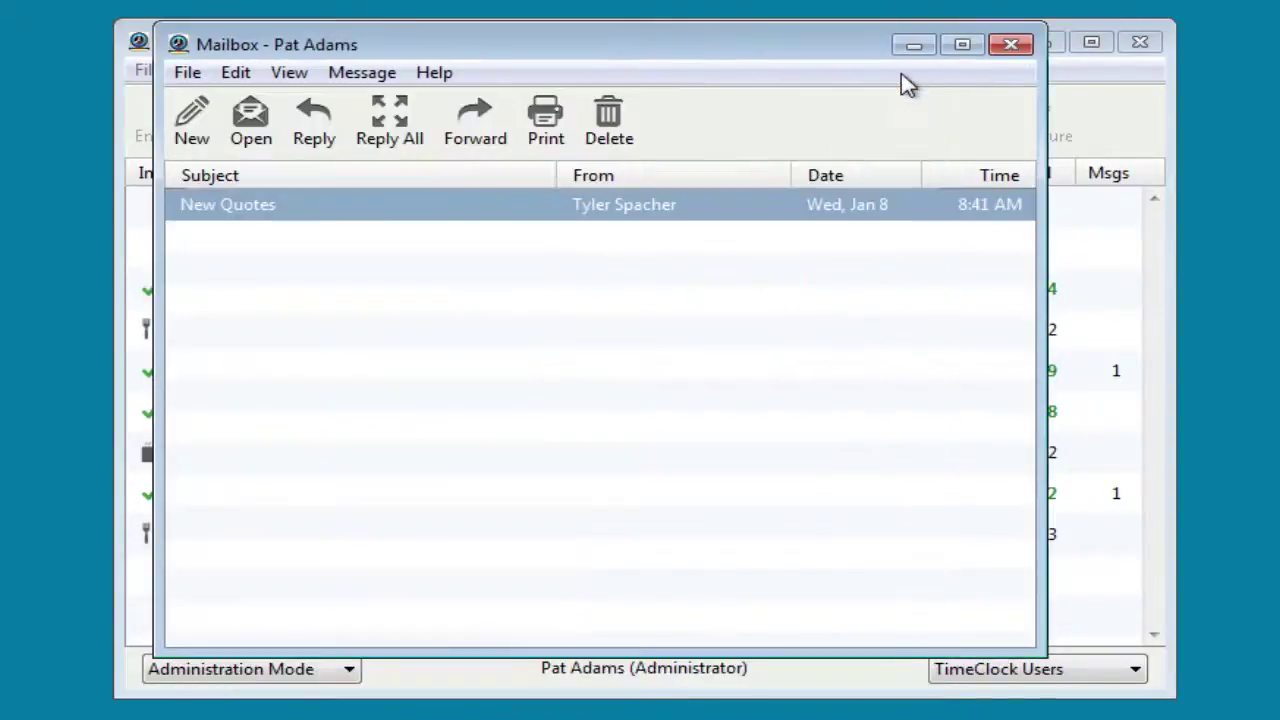
Close the Mailbox and start a data backup from the toolbar.
{"action": "left_click", "coordinate": [1012, 46]}
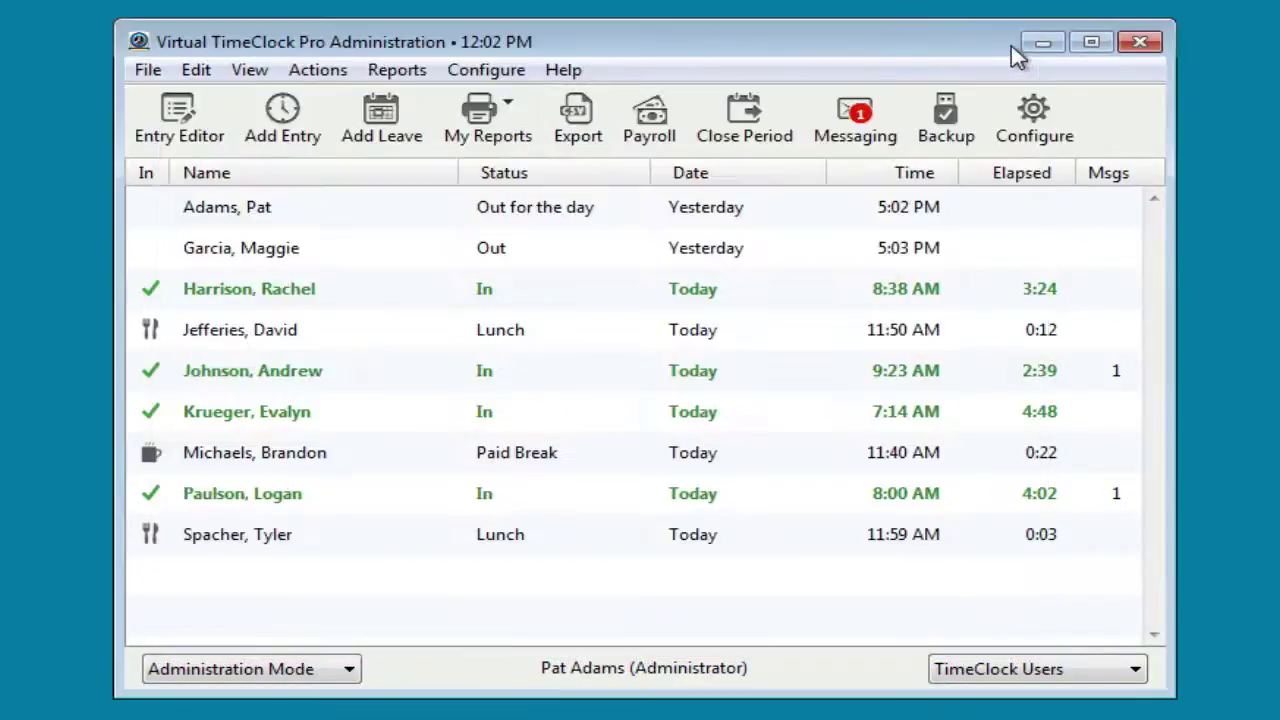
{"action": "left_click", "coordinate": [945, 130]}
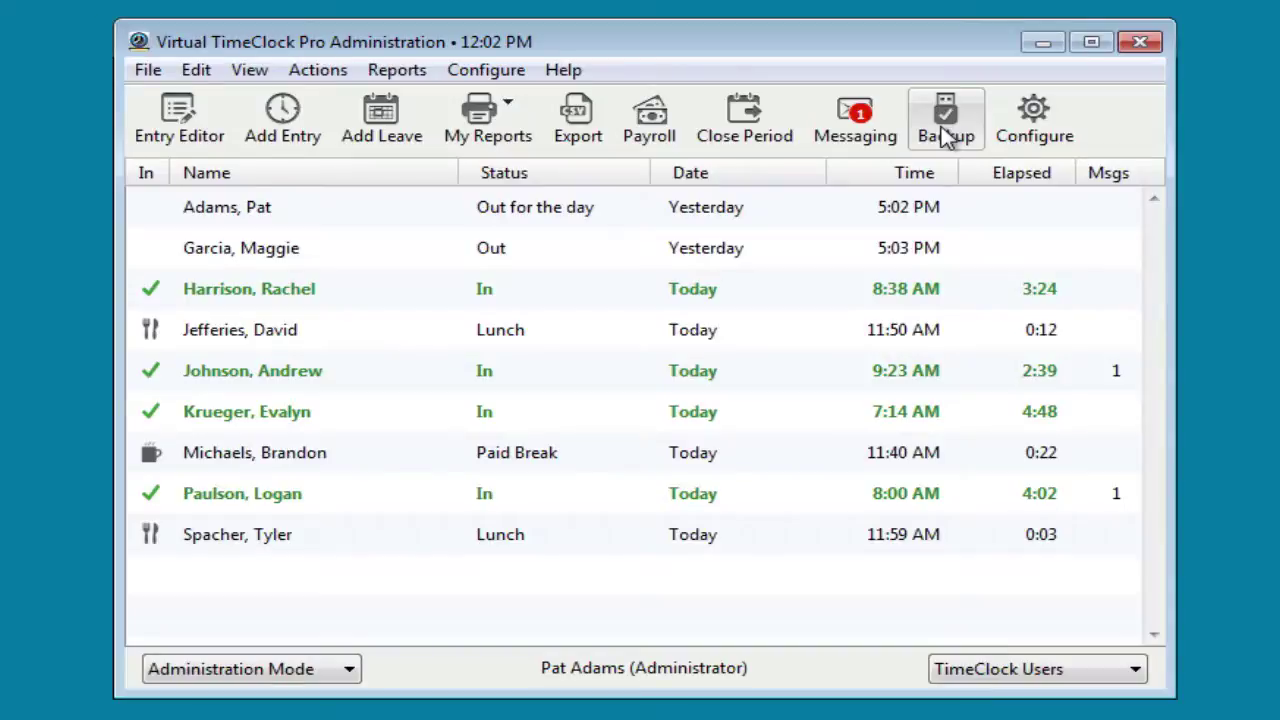
In Users settings, add a new user with only their first and last name.
{"action": "left_click", "coordinate": [1033, 118]}
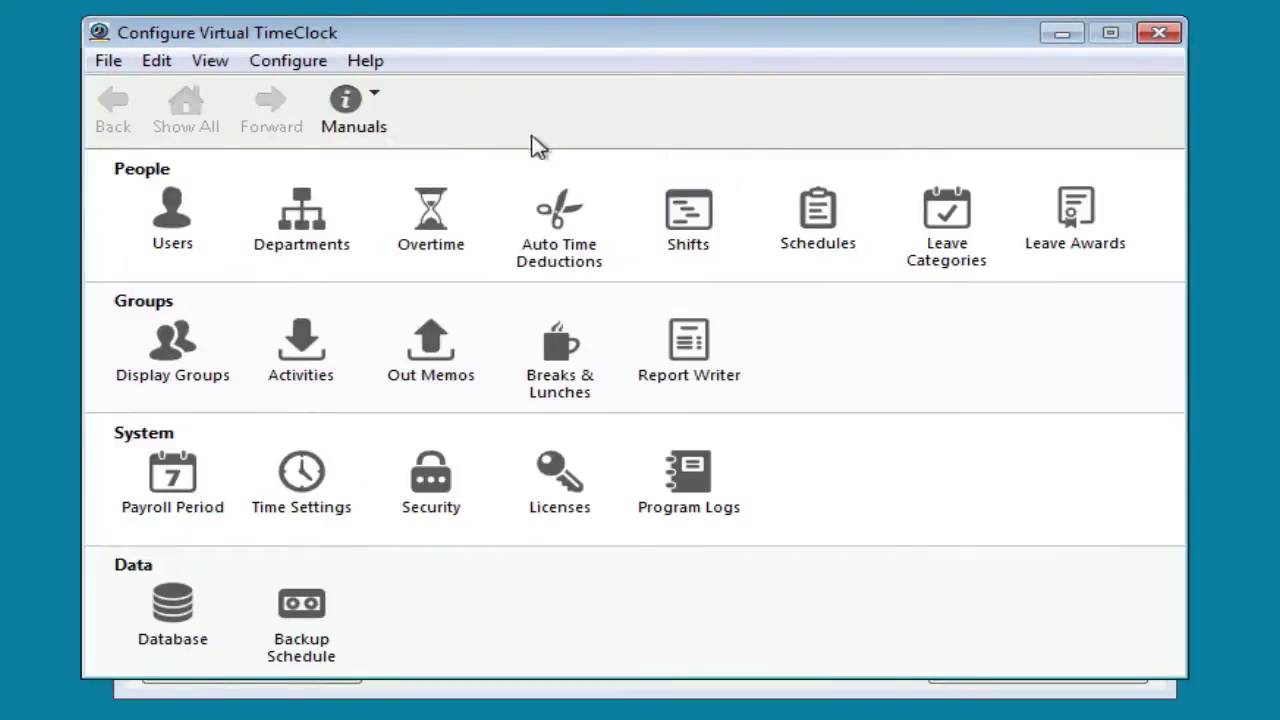
{"action": "left_click", "coordinate": [170, 225]}
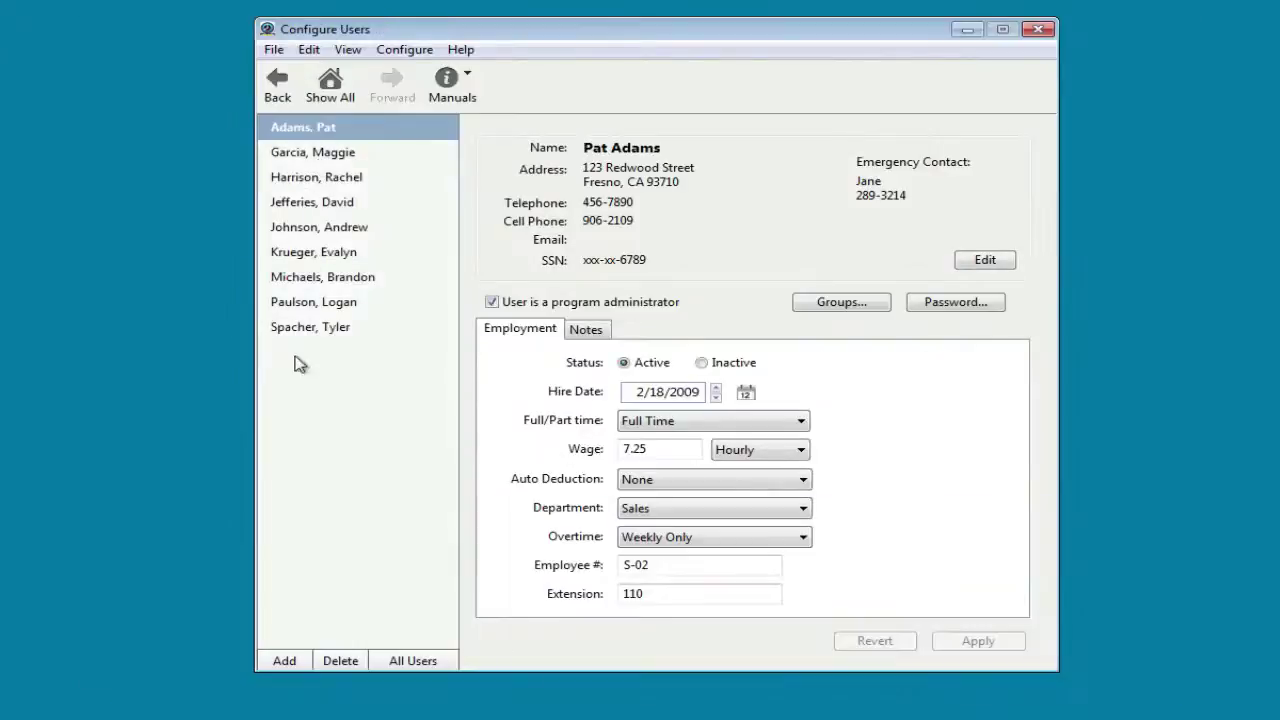
{"action": "left_click", "coordinate": [284, 660]}
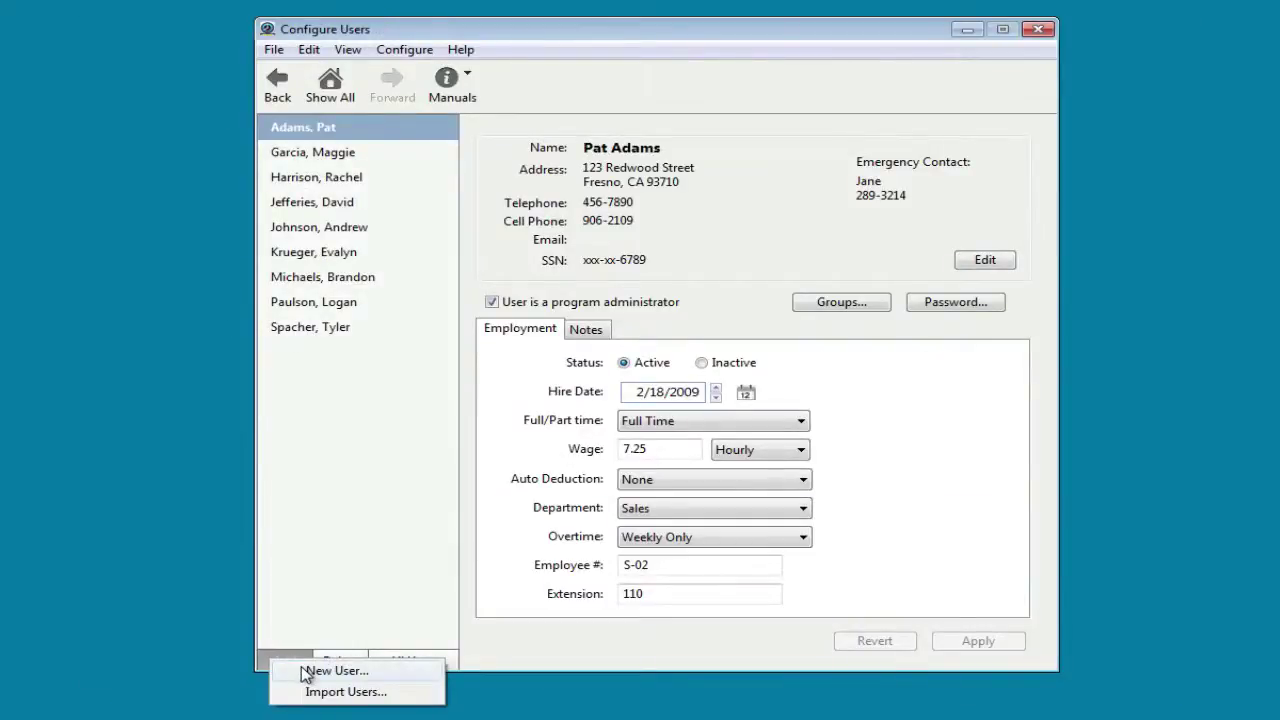
{"action": "left_click", "coordinate": [306, 670]}
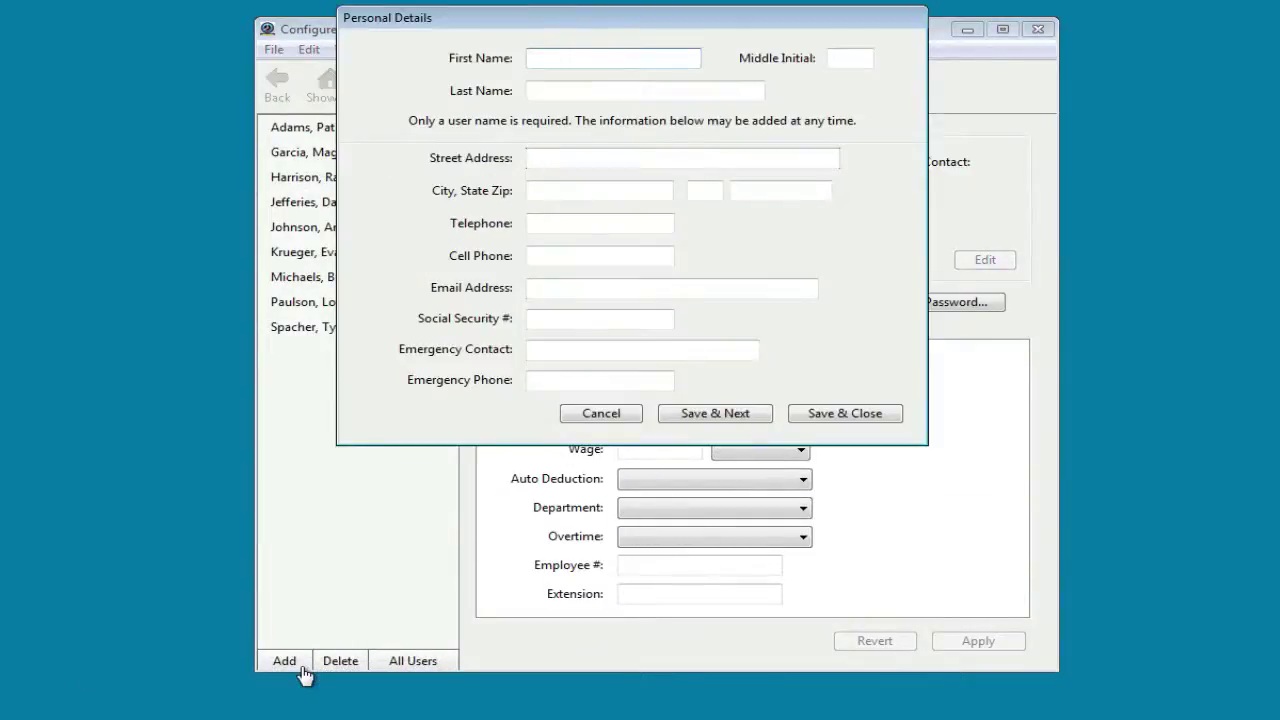
{"action": "type", "text": "Jeff"}
{"action": "key", "text": "Tab"}
{"action": "type", "text": "Morr"}
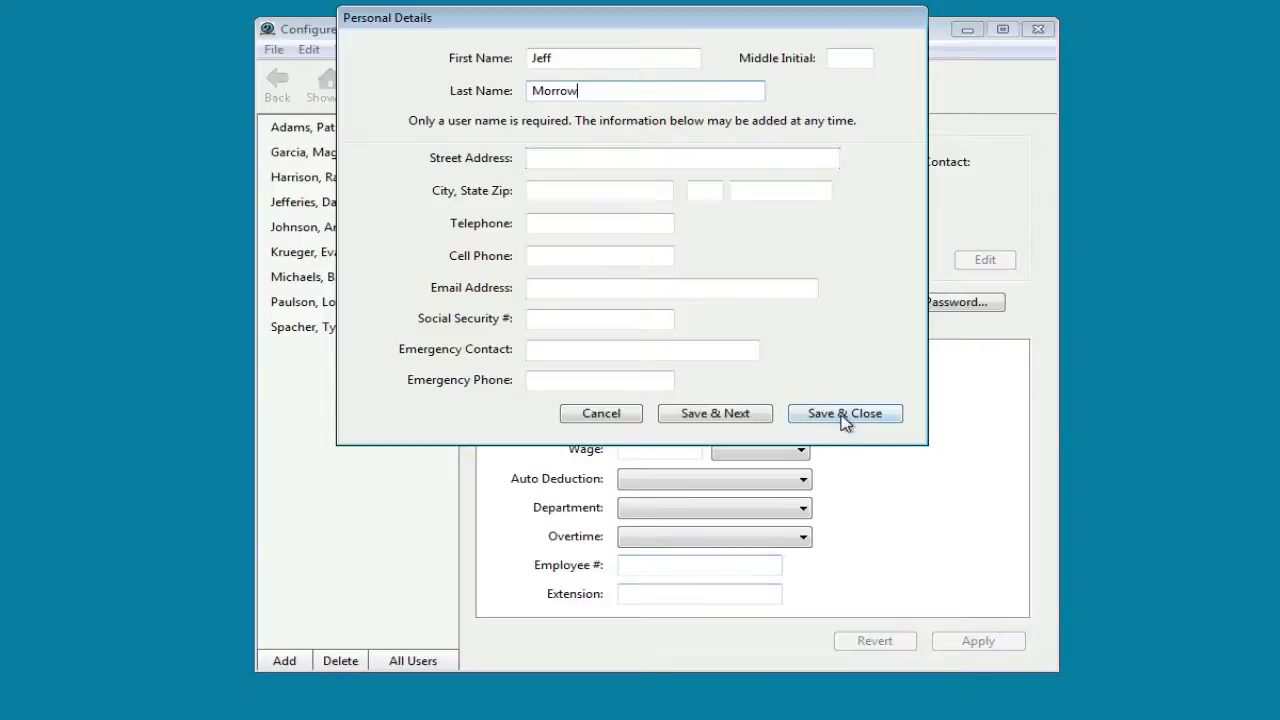
{"action": "left_click", "coordinate": [845, 416]}
{"action": "left_click", "coordinate": [336, 90]}
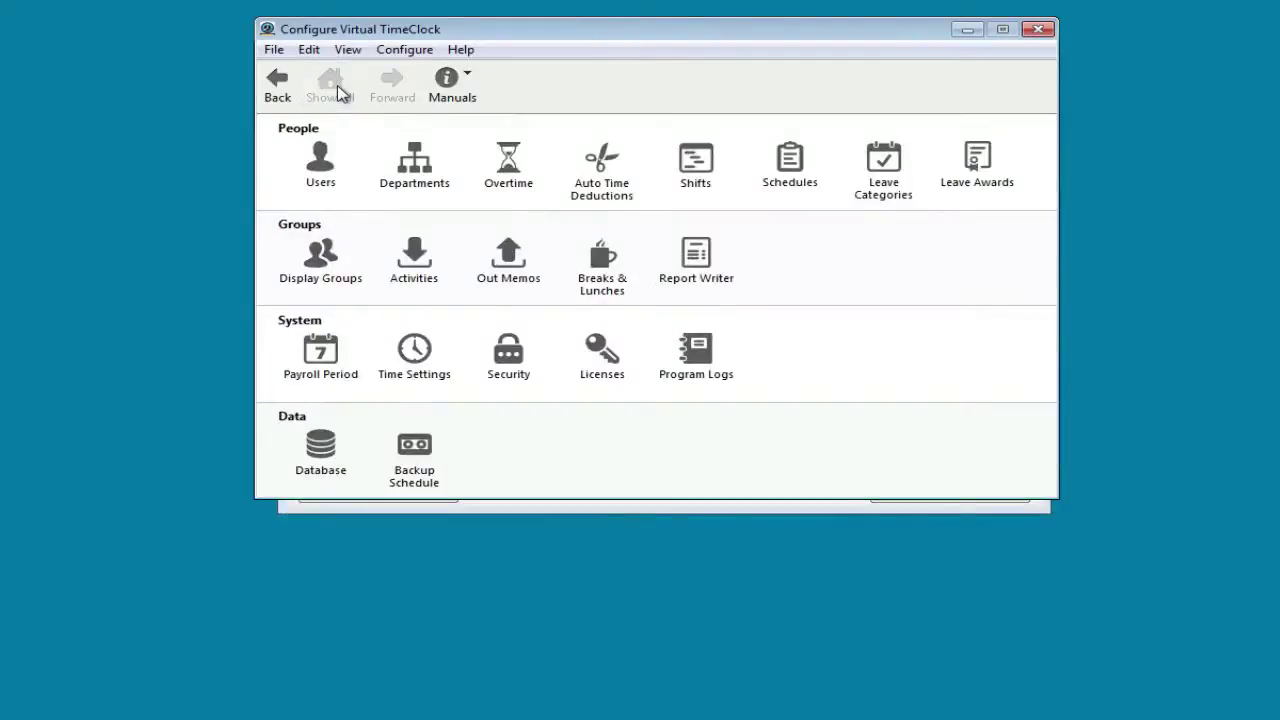
Enable 'Early clock in records shift start time' for the Days (8AM-5PM) shift.
{"action": "left_click", "coordinate": [696, 162]}
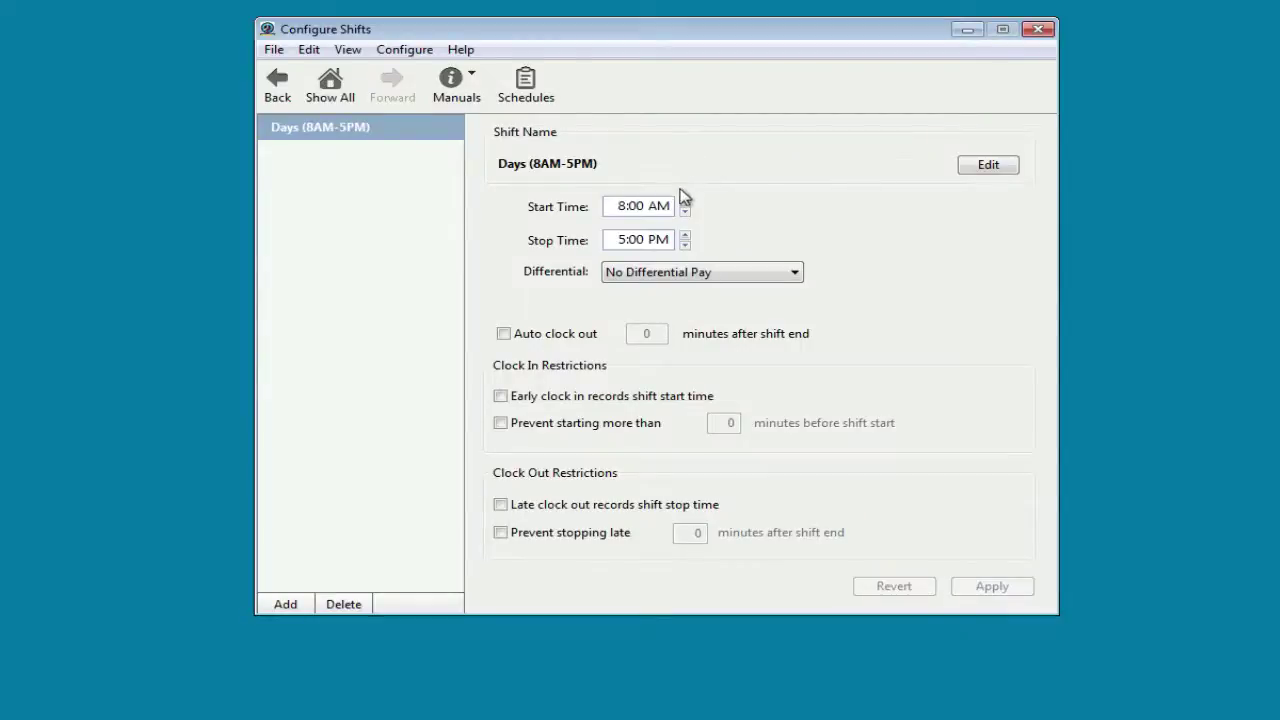
{"action": "left_click", "coordinate": [512, 398]}
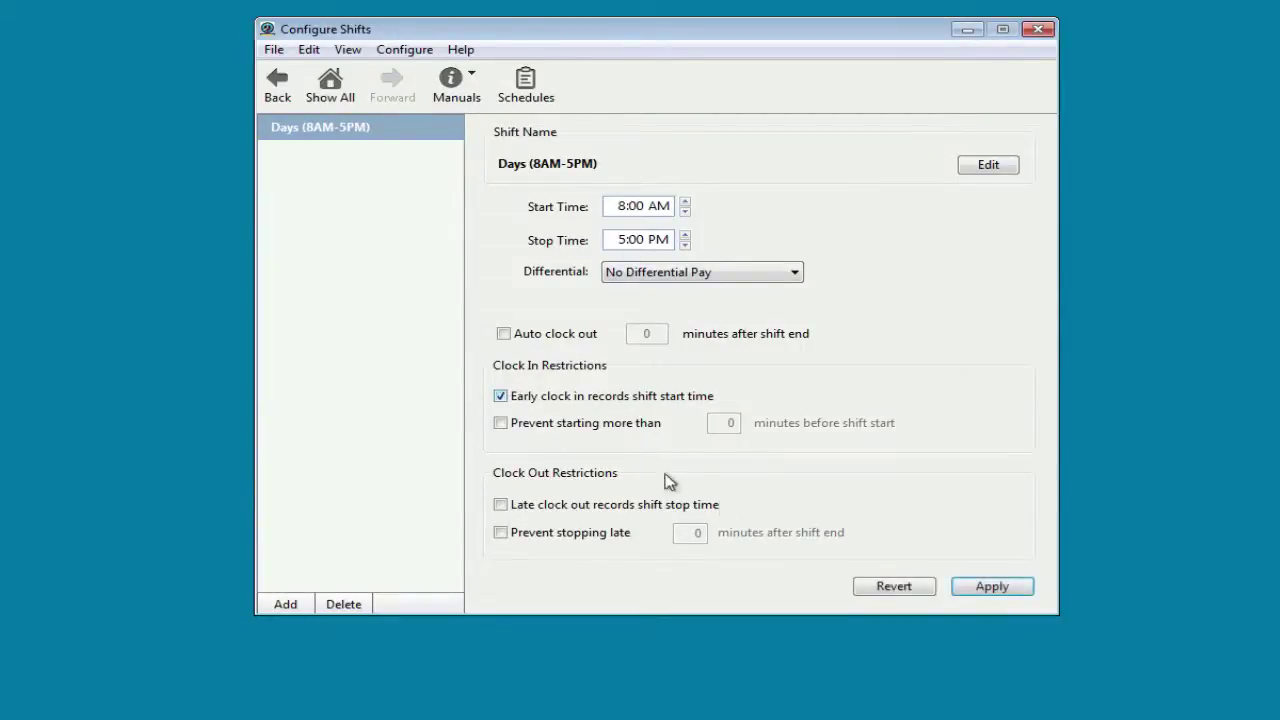
{"action": "left_click", "coordinate": [990, 590]}
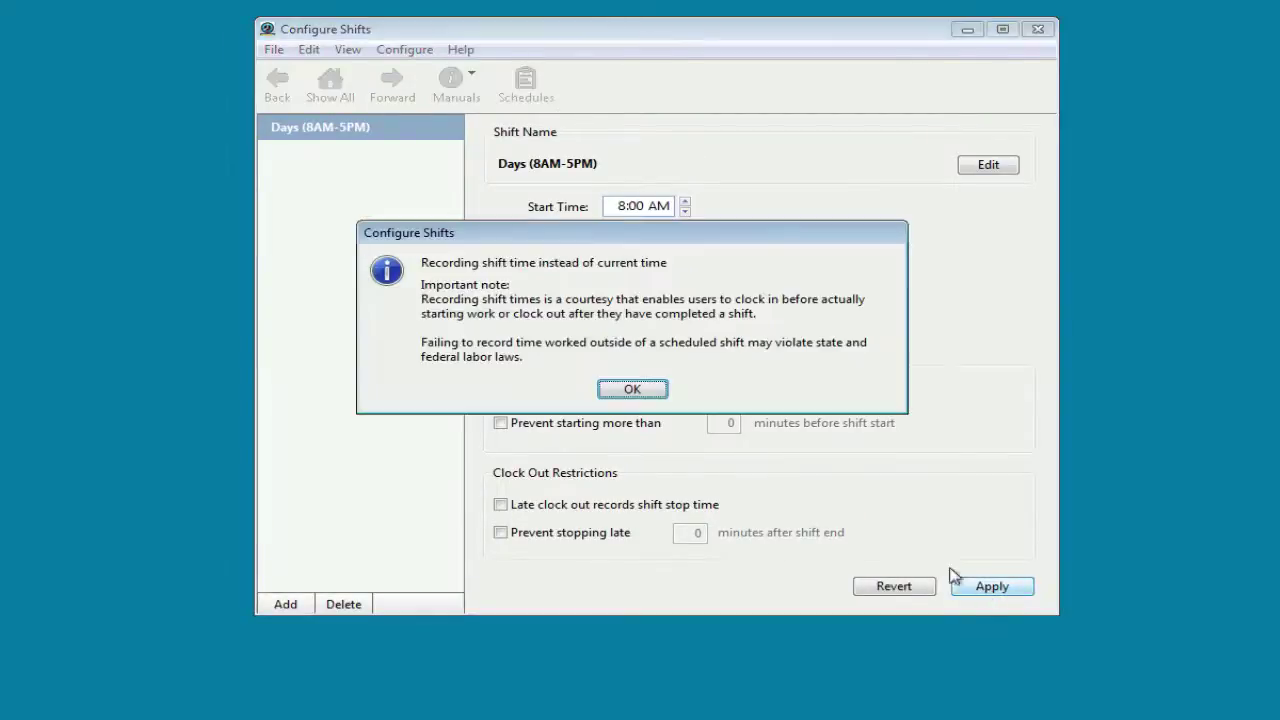
{"action": "left_click", "coordinate": [632, 390]}
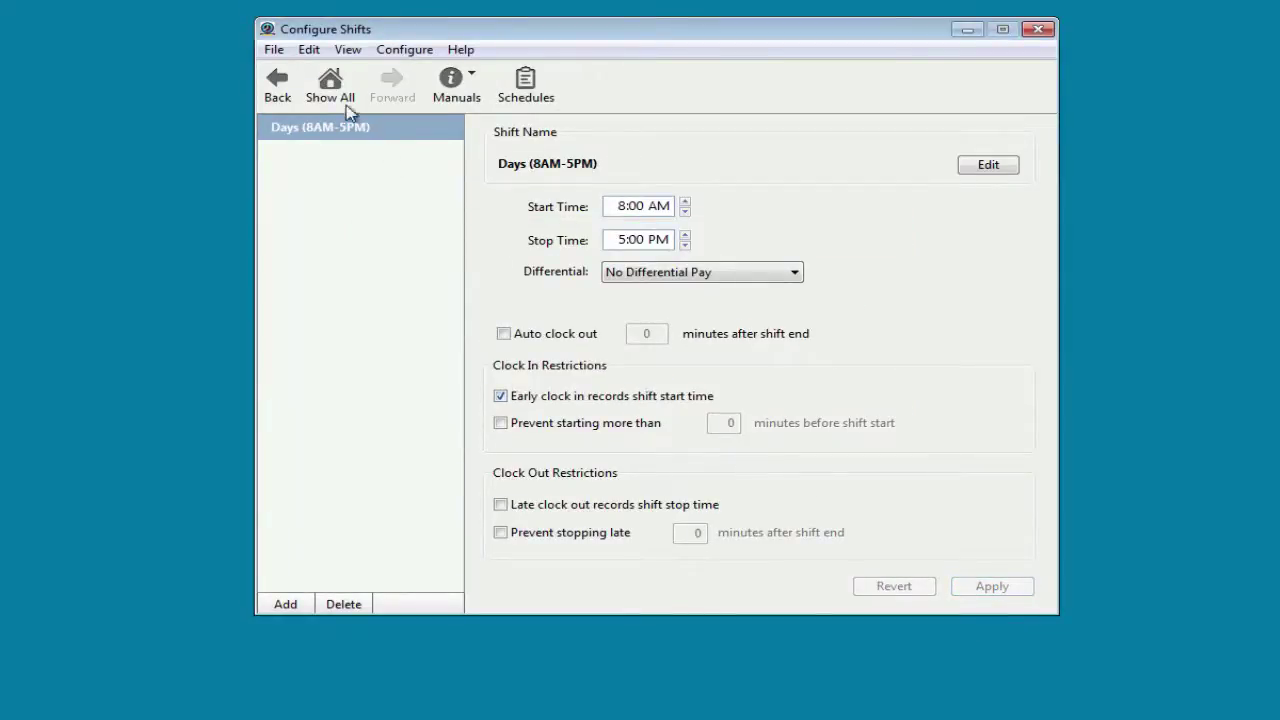
{"action": "left_click", "coordinate": [336, 95]}
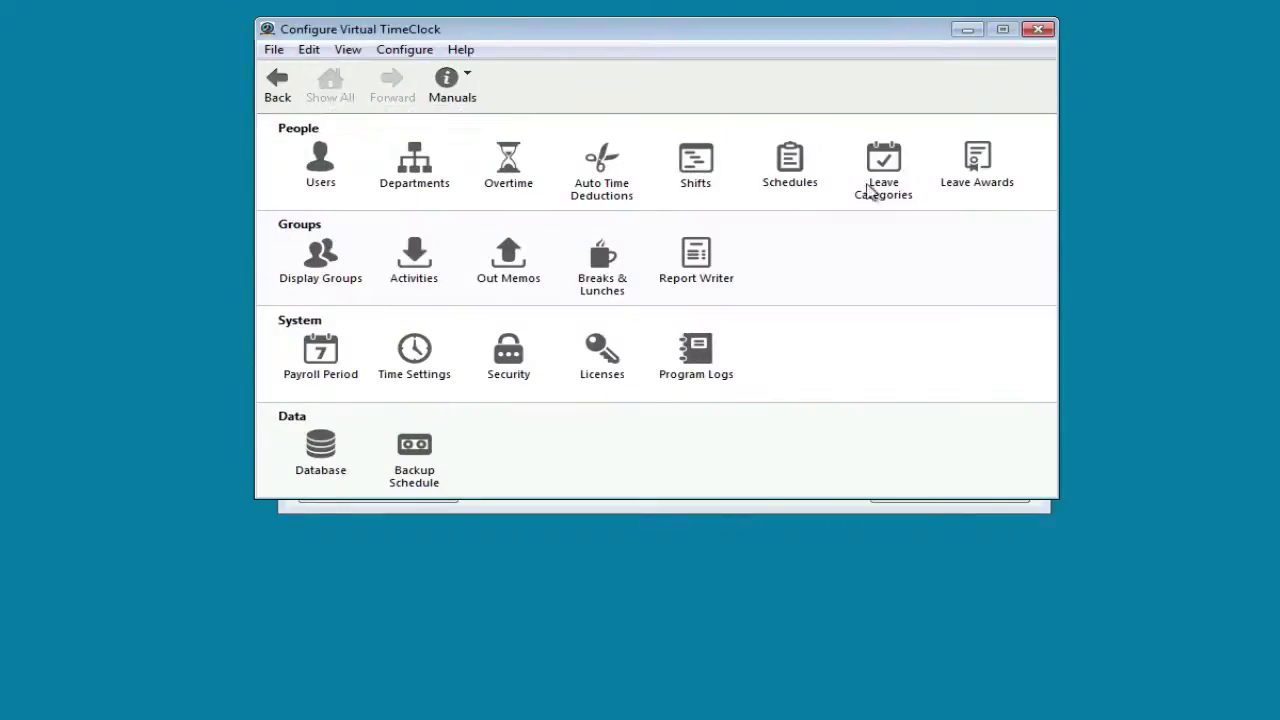
Set the administrator's Vacation leave award to Monthly frequency at 80 hours per year.
{"action": "left_click", "coordinate": [977, 160]}
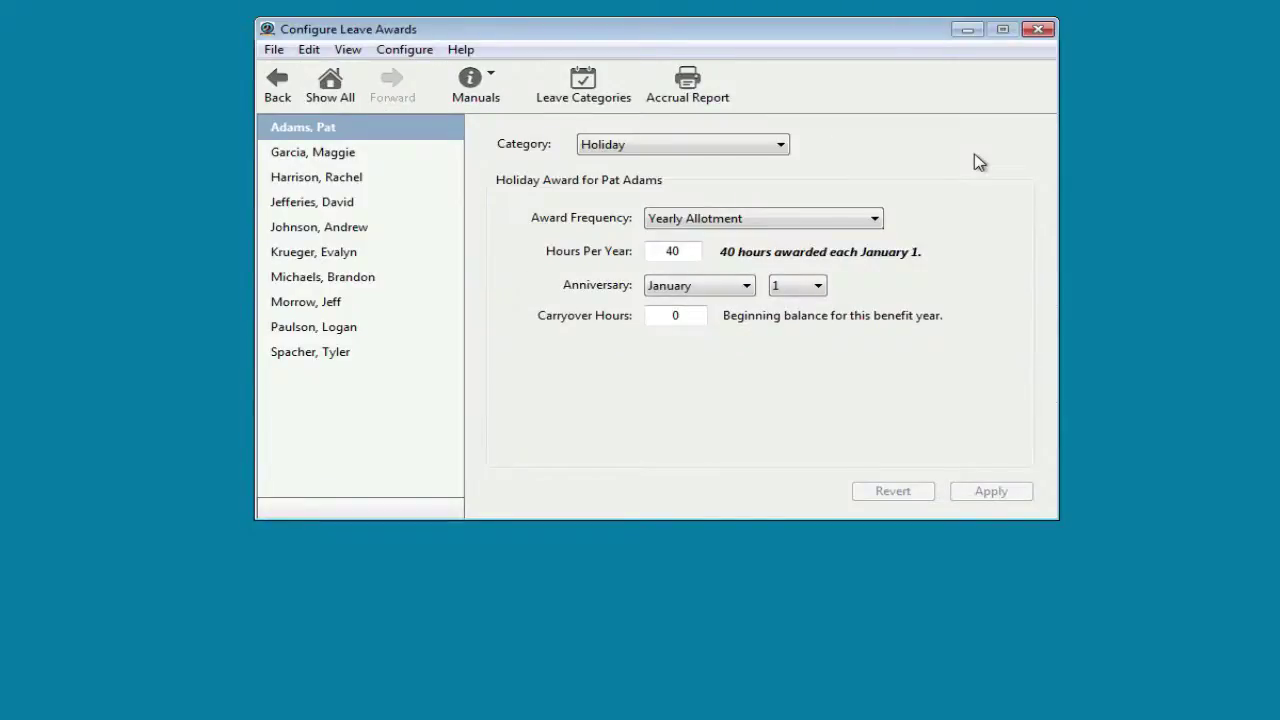
{"action": "left_click", "coordinate": [741, 146]}
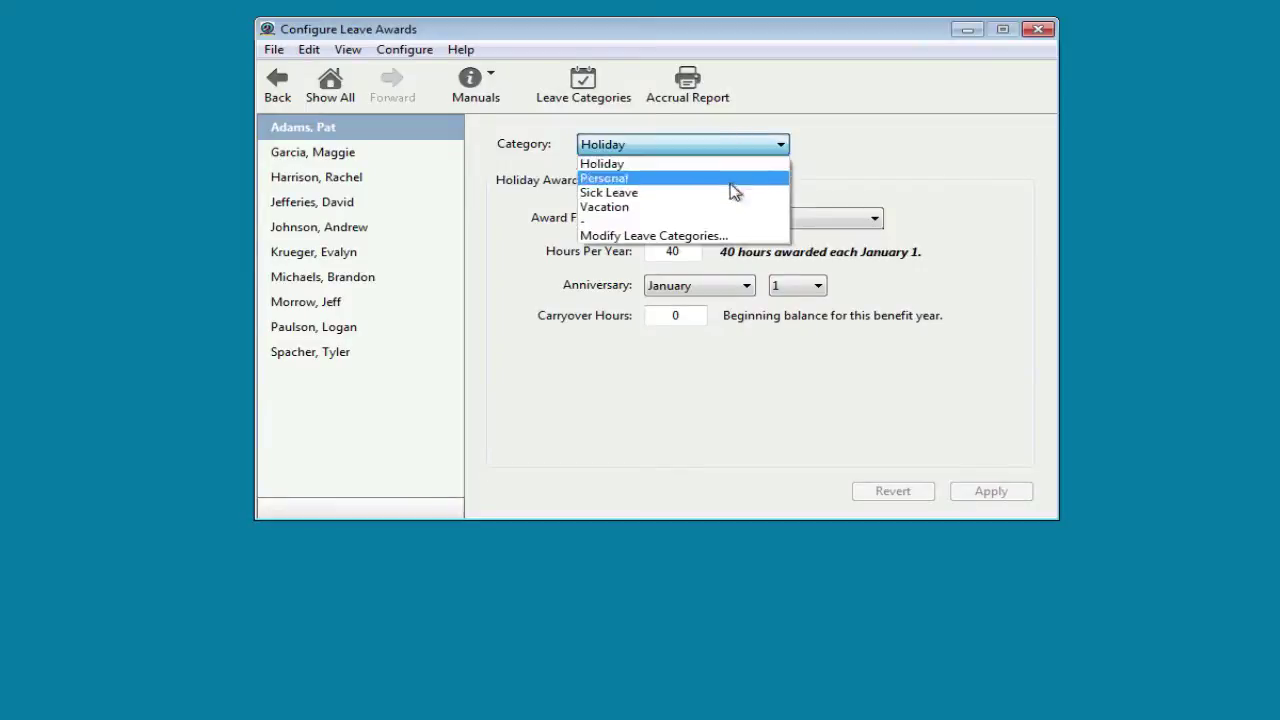
{"action": "left_click", "coordinate": [729, 207]}
{"action": "left_click", "coordinate": [752, 221]}
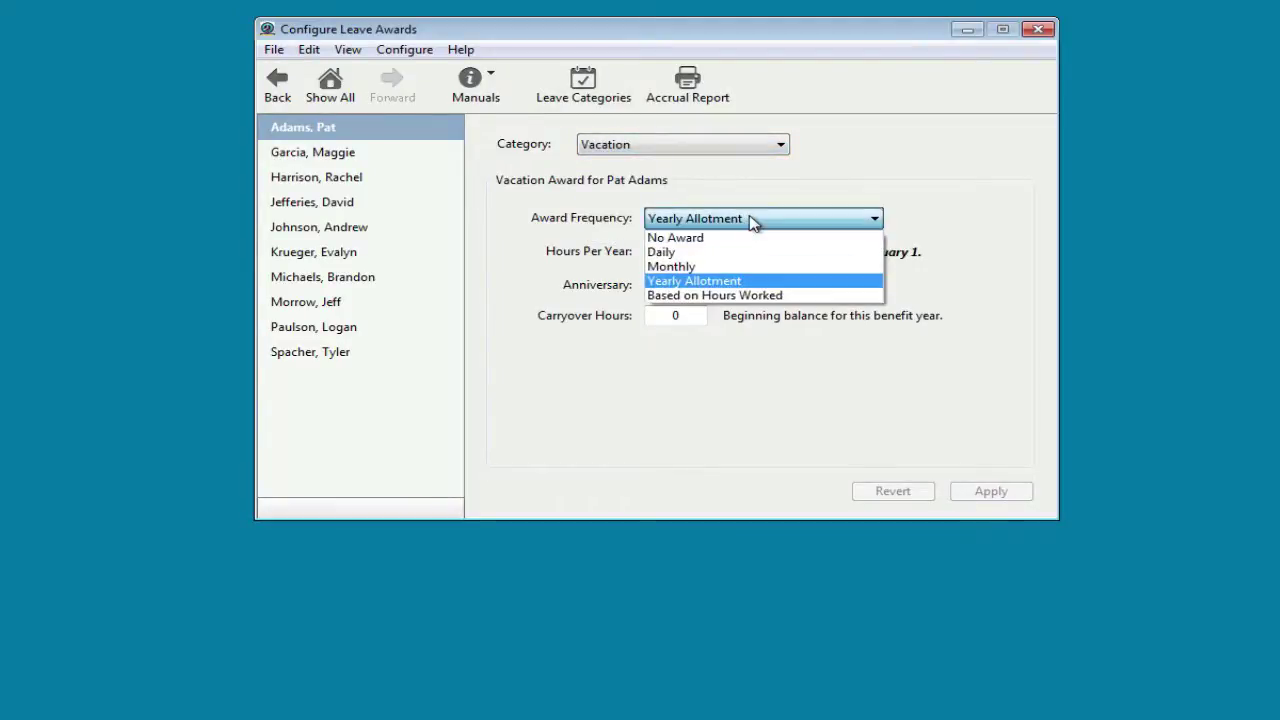
{"action": "left_click", "coordinate": [748, 267]}
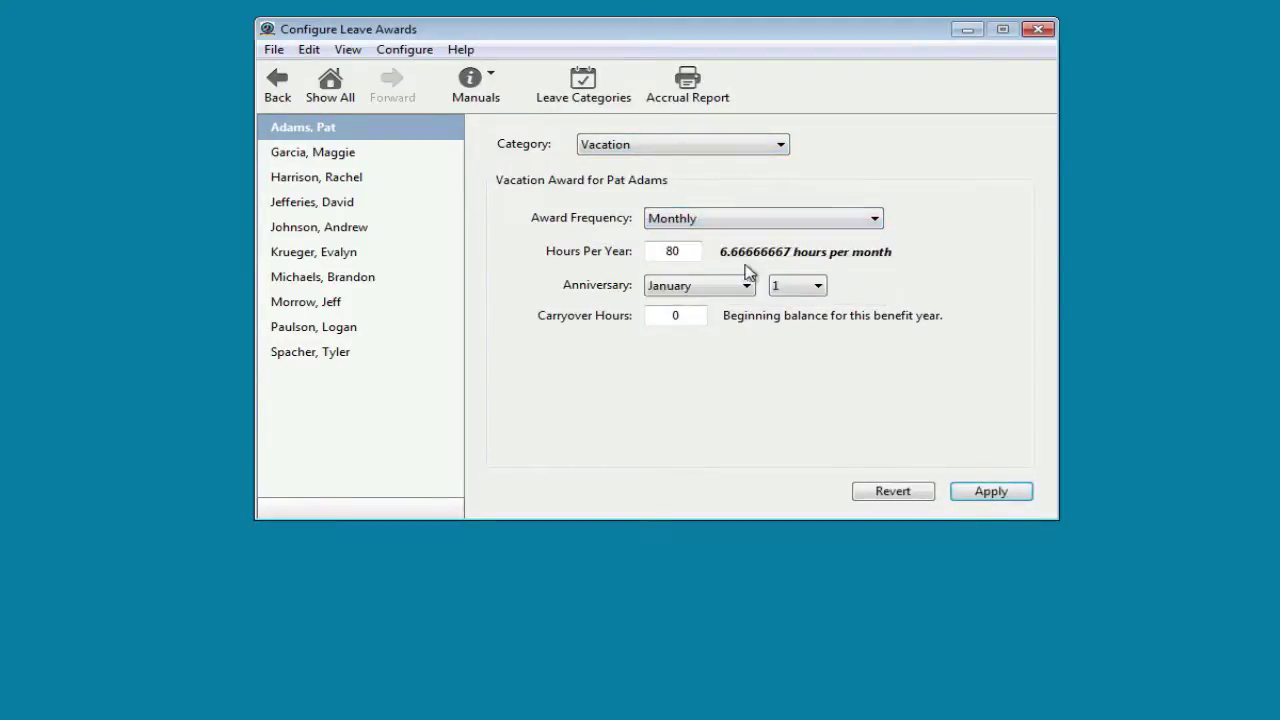
{"action": "left_click", "coordinate": [970, 490]}
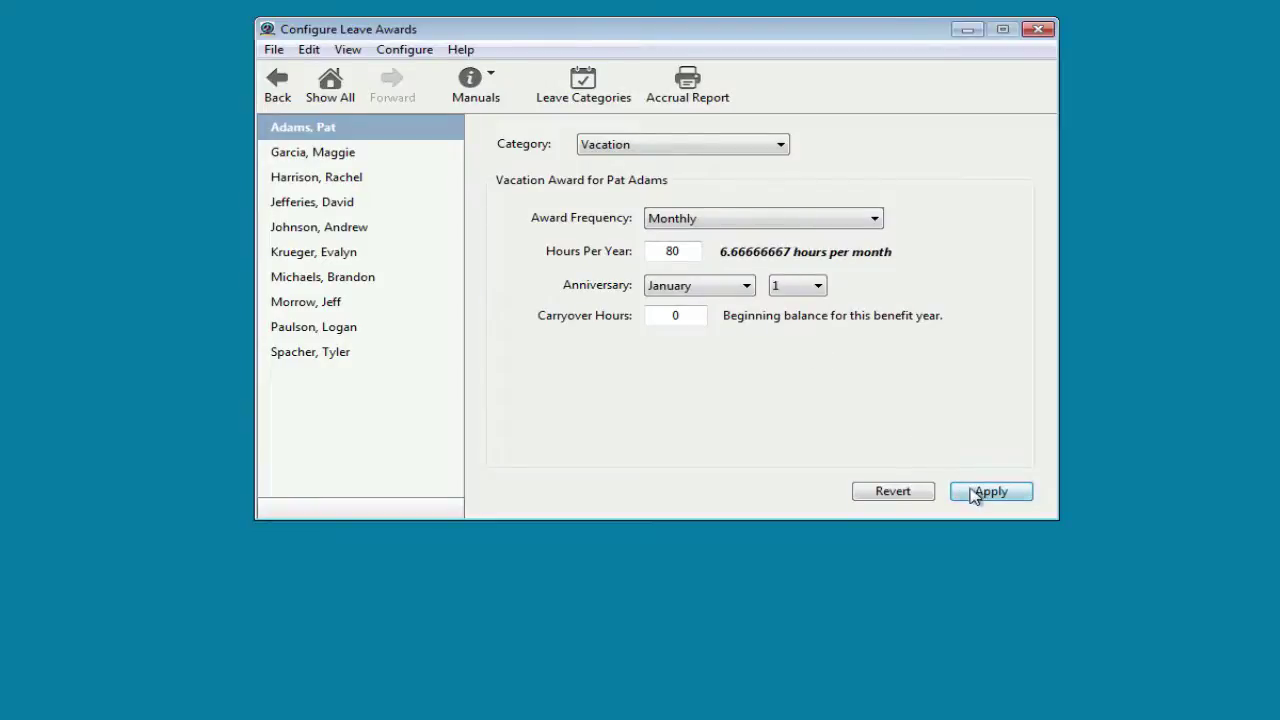
{"action": "left_click", "coordinate": [333, 86]}
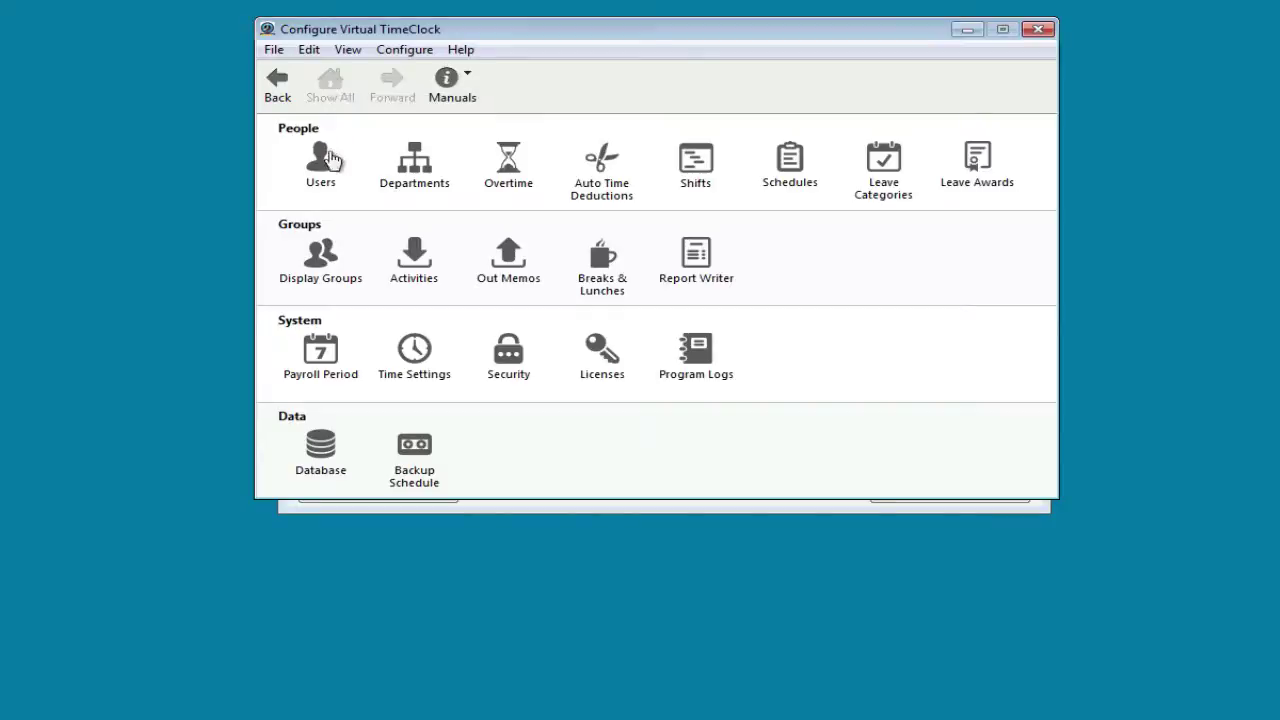
Review the TimeClock Users Interface options, keeping In/Out Board - One List unchanged.
{"action": "left_click", "coordinate": [320, 256]}
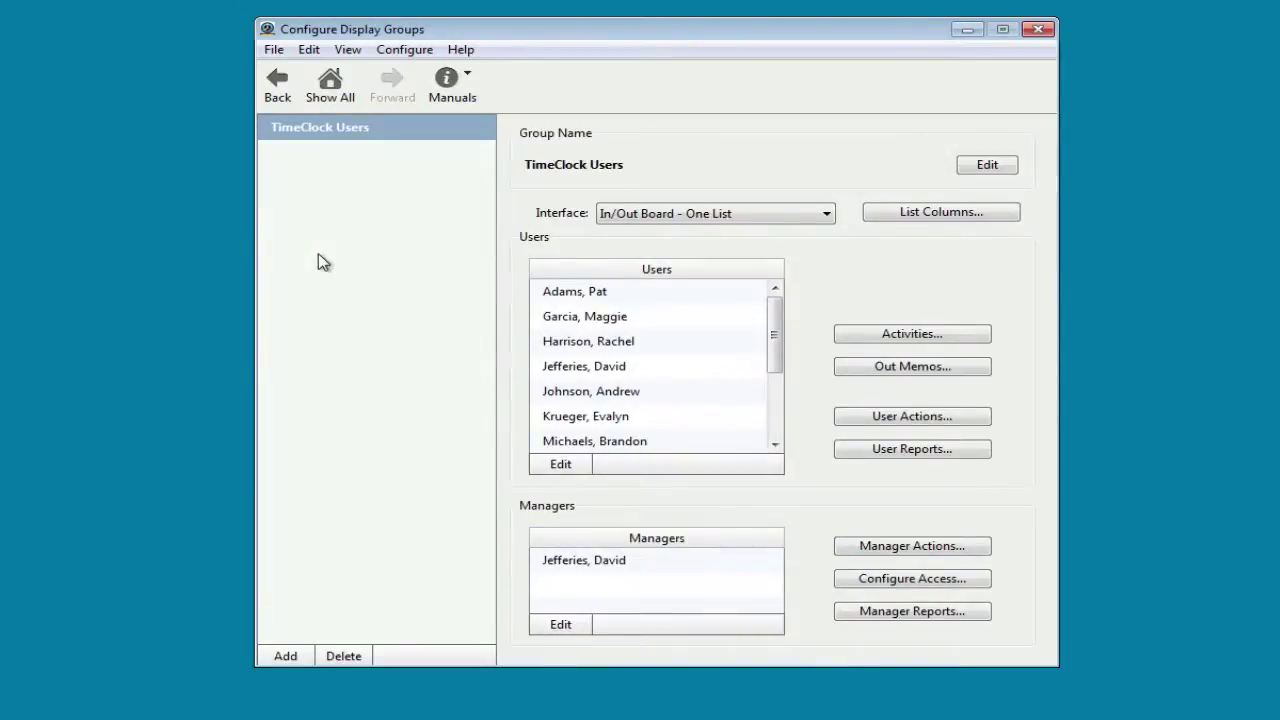
{"action": "left_click", "coordinate": [827, 215]}
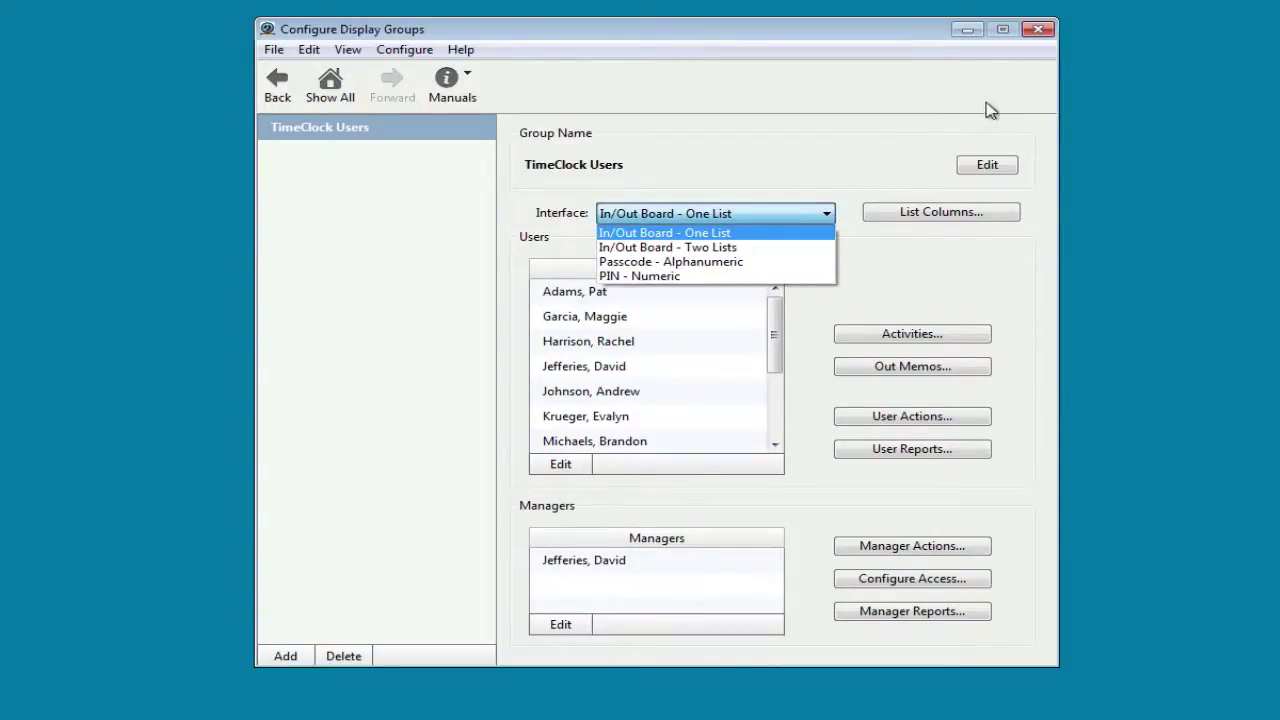
{"action": "left_click", "coordinate": [1040, 33]}
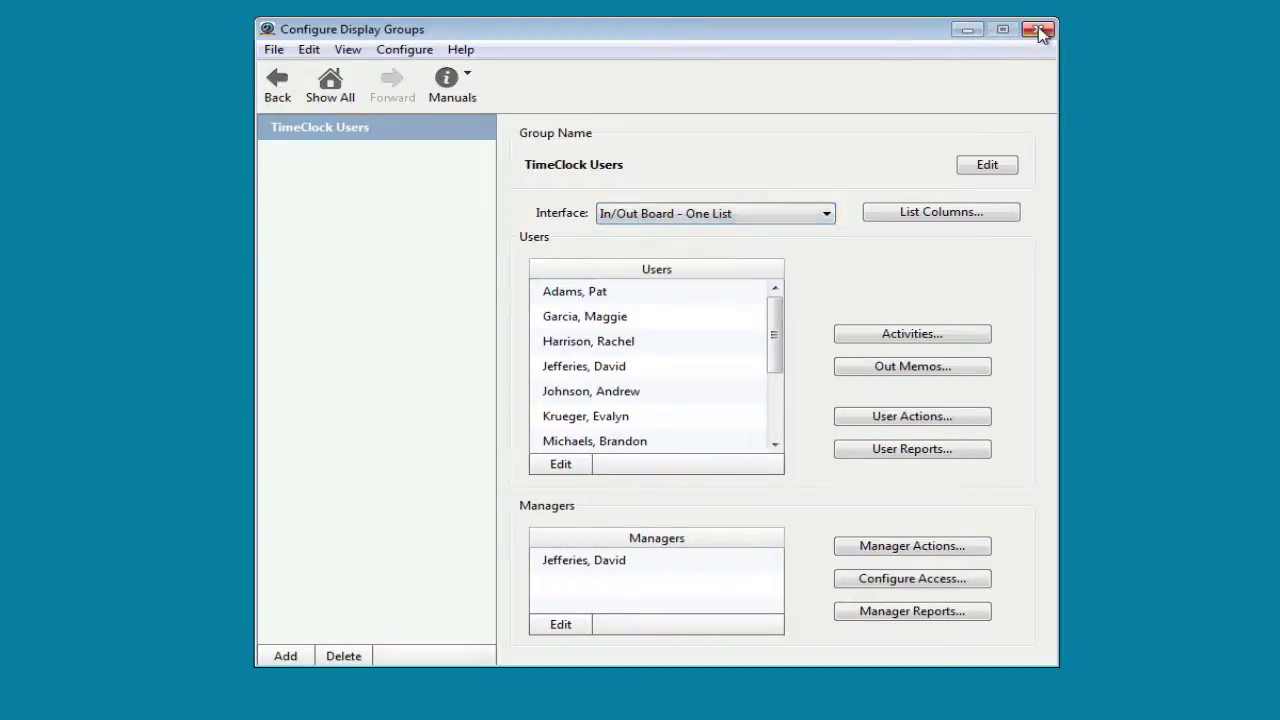
Close Configure Display Groups and switch administration mode off to return to the clock-in board.
{"action": "left_click", "coordinate": [1040, 33]}
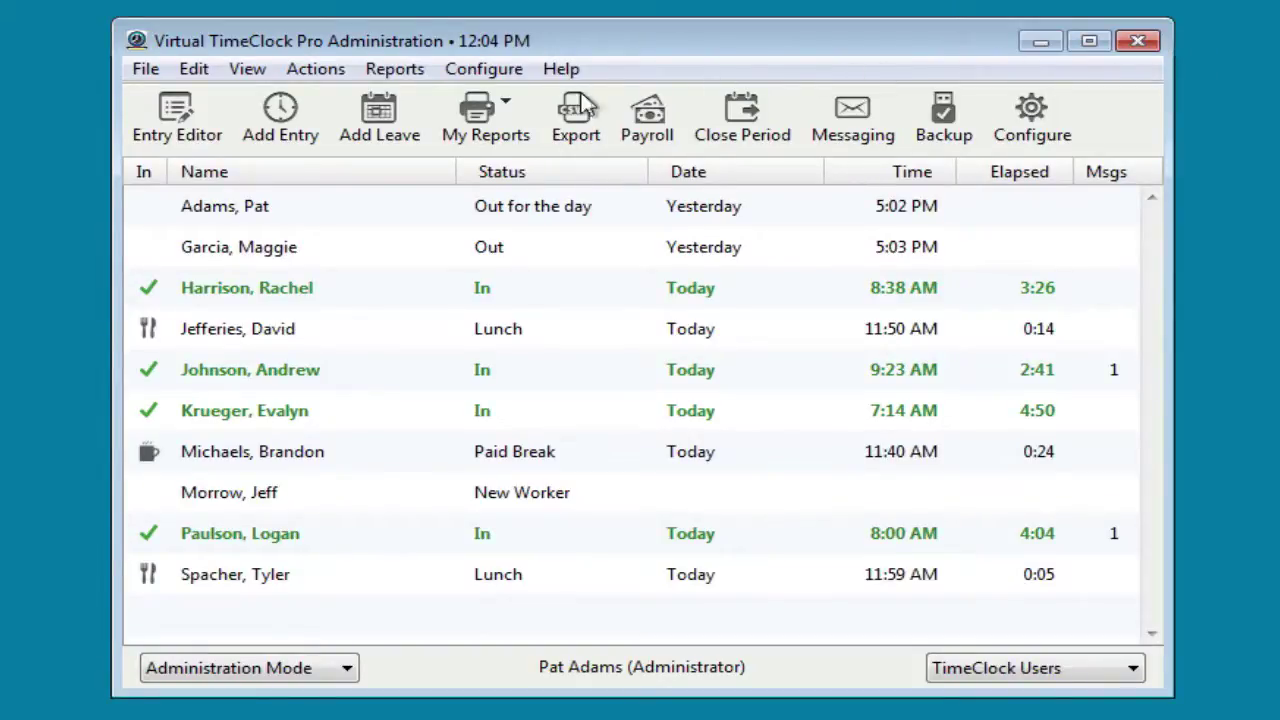
{"action": "left_click", "coordinate": [146, 70]}
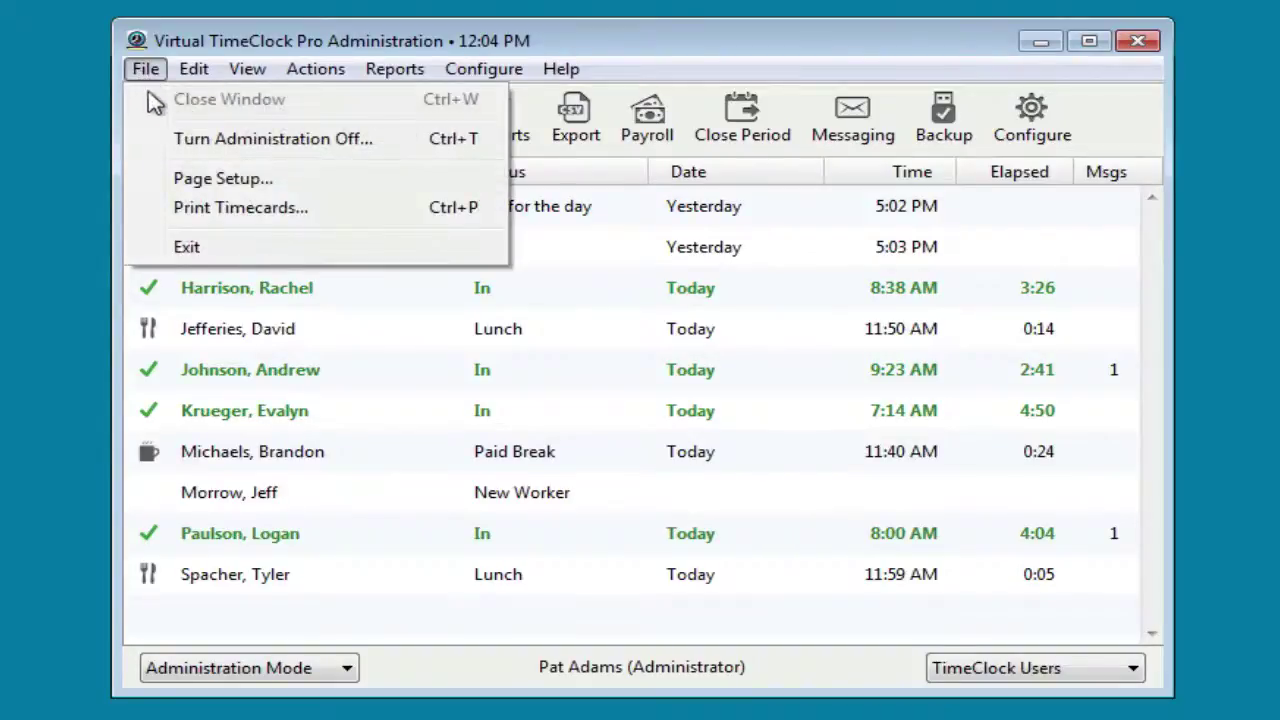
{"action": "left_click", "coordinate": [200, 140]}
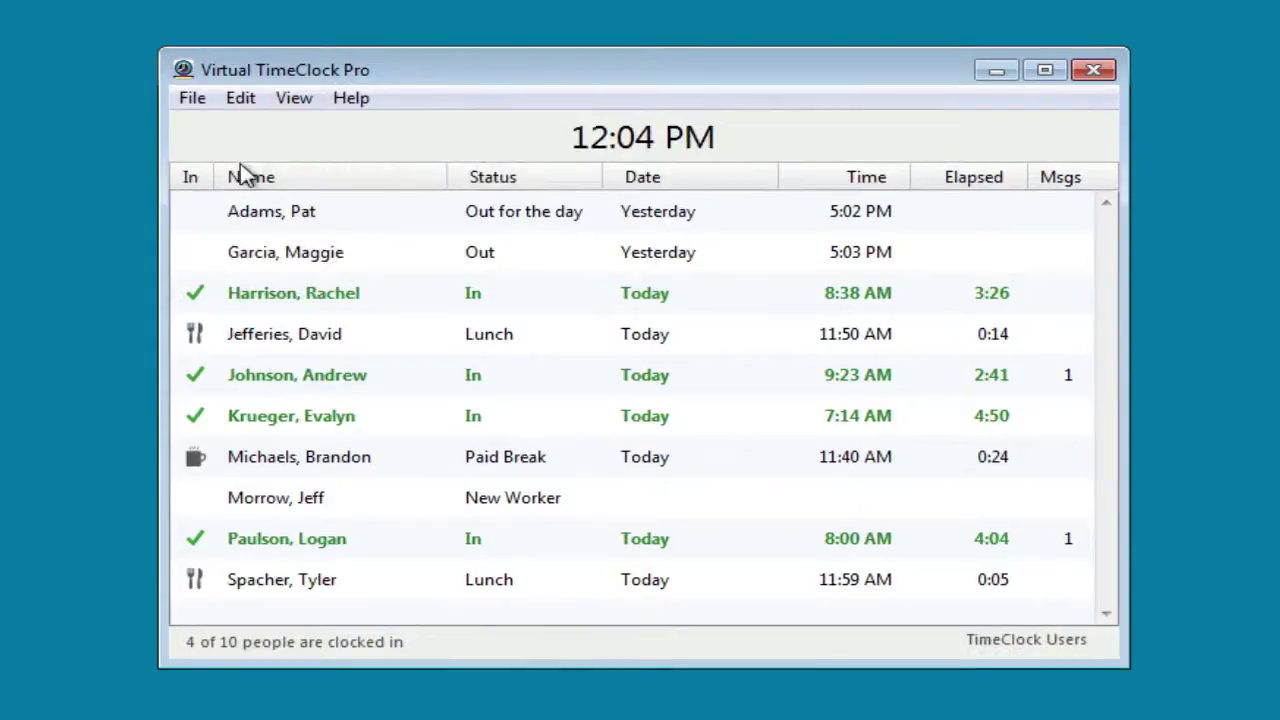